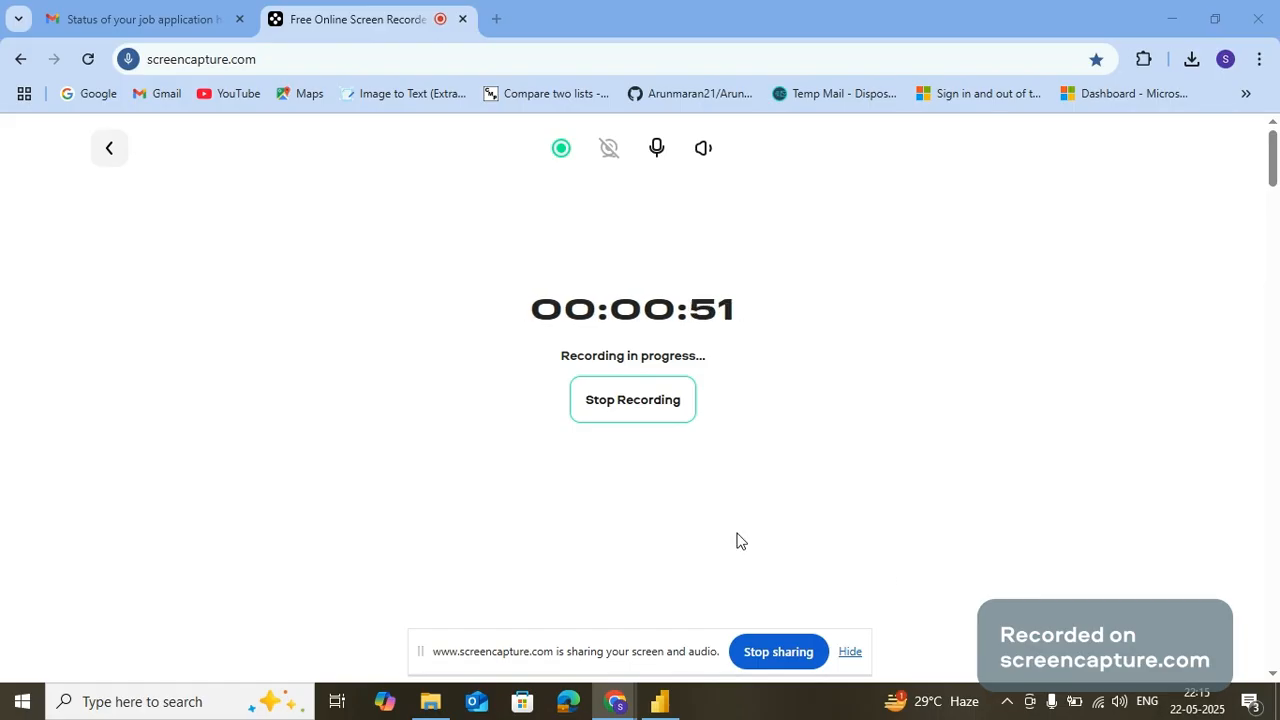
# Switch to the SCM_Test report in Power BI Desktop and collapse the Filters and Visualizations panes
pyautogui.click(850, 652)
pyautogui.click(664, 703)
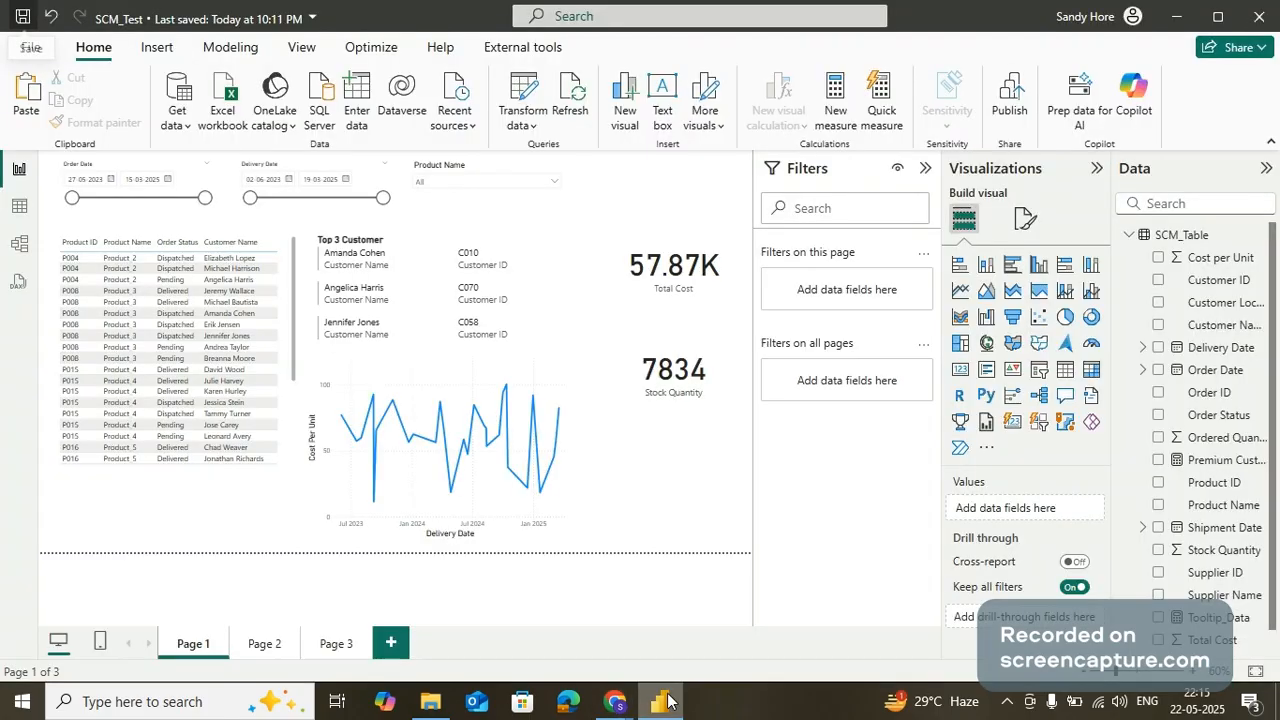
pyautogui.click(926, 170)
pyautogui.click(1100, 169)
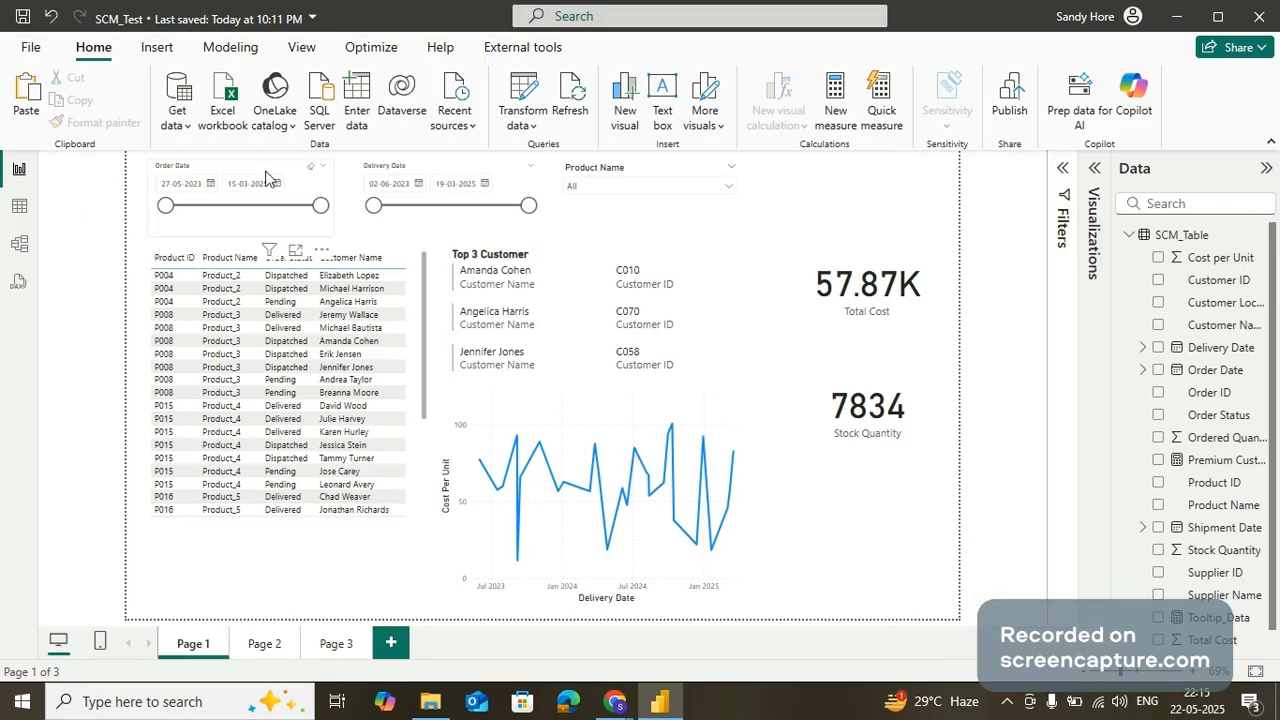
# Review Page 1's Product Name slicer, Top 3 Customer card, cost line chart and the full length of the product table
pyautogui.click(615, 172)
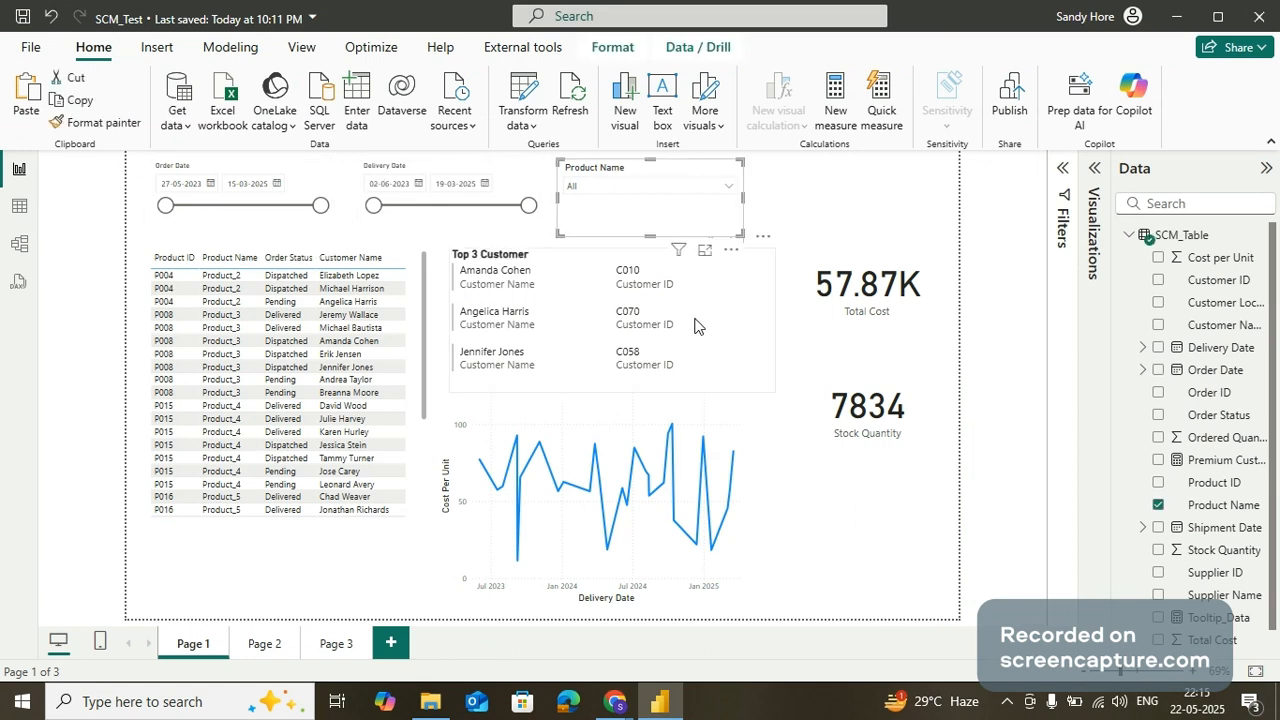
pyautogui.click(731, 318)
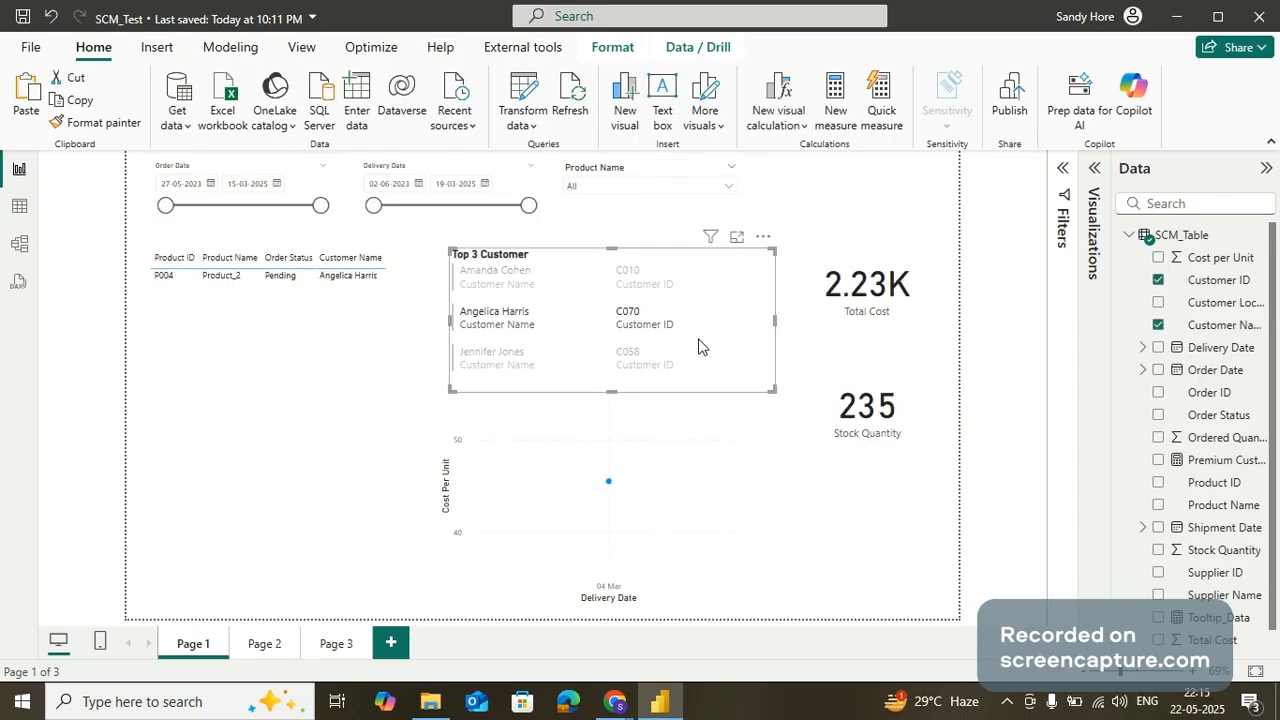
pyautogui.click(732, 325)
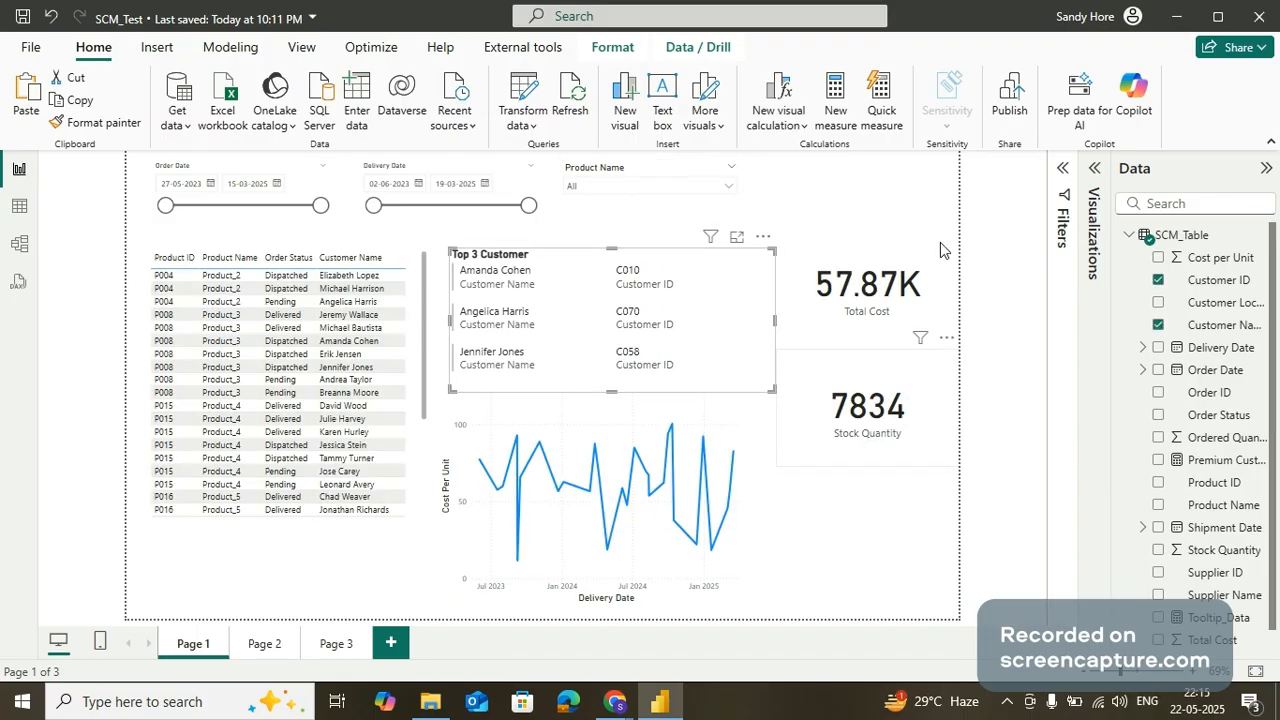
pyautogui.click(744, 554)
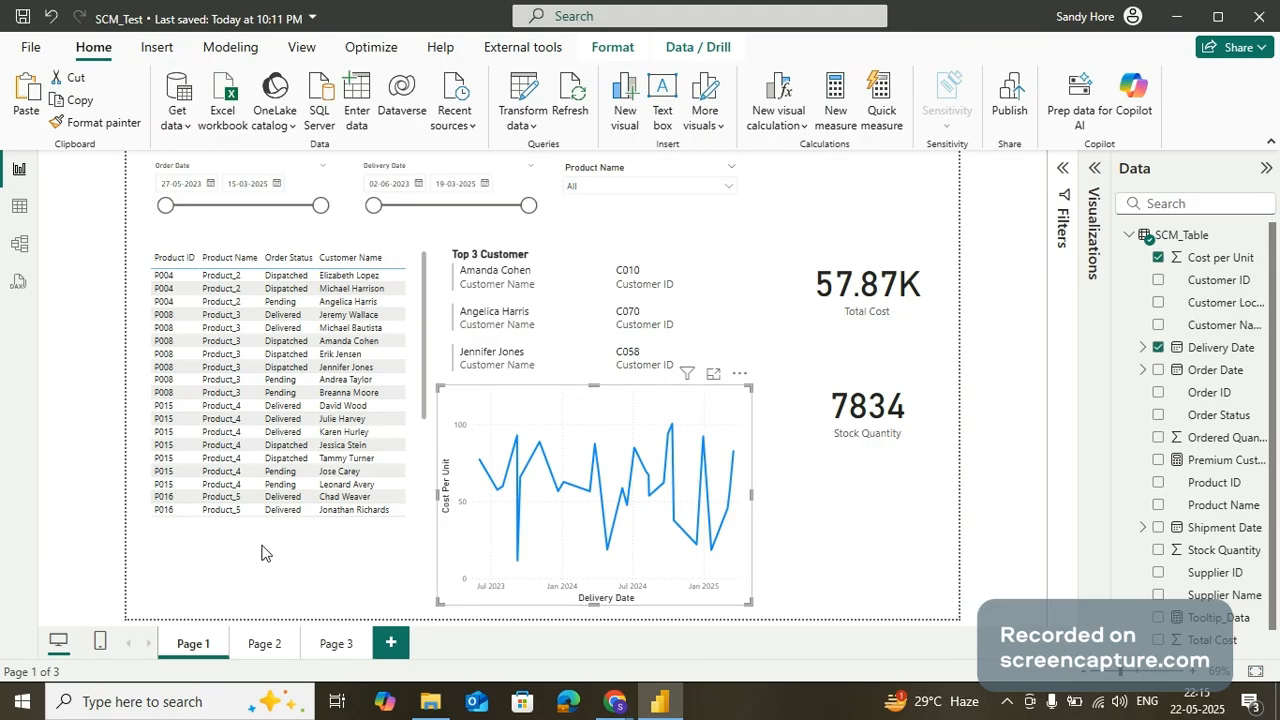
pyautogui.click(421, 500)
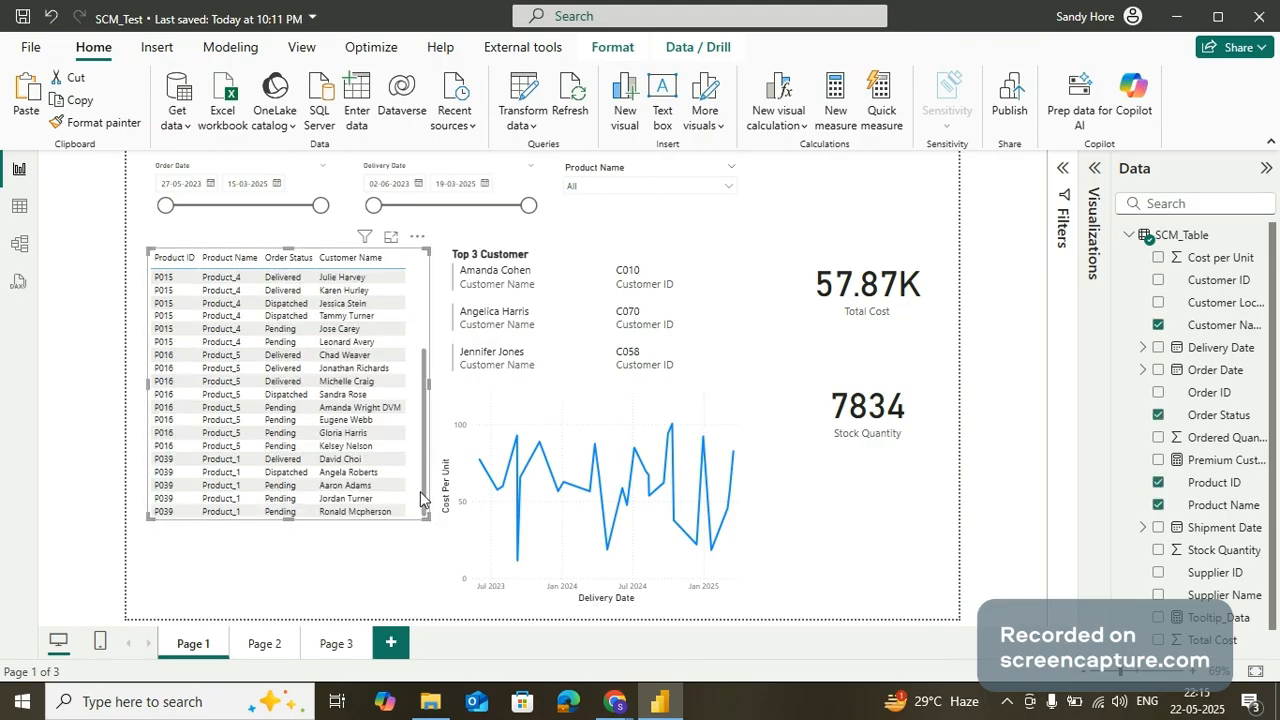
pyautogui.scroll(4, 420, 491)
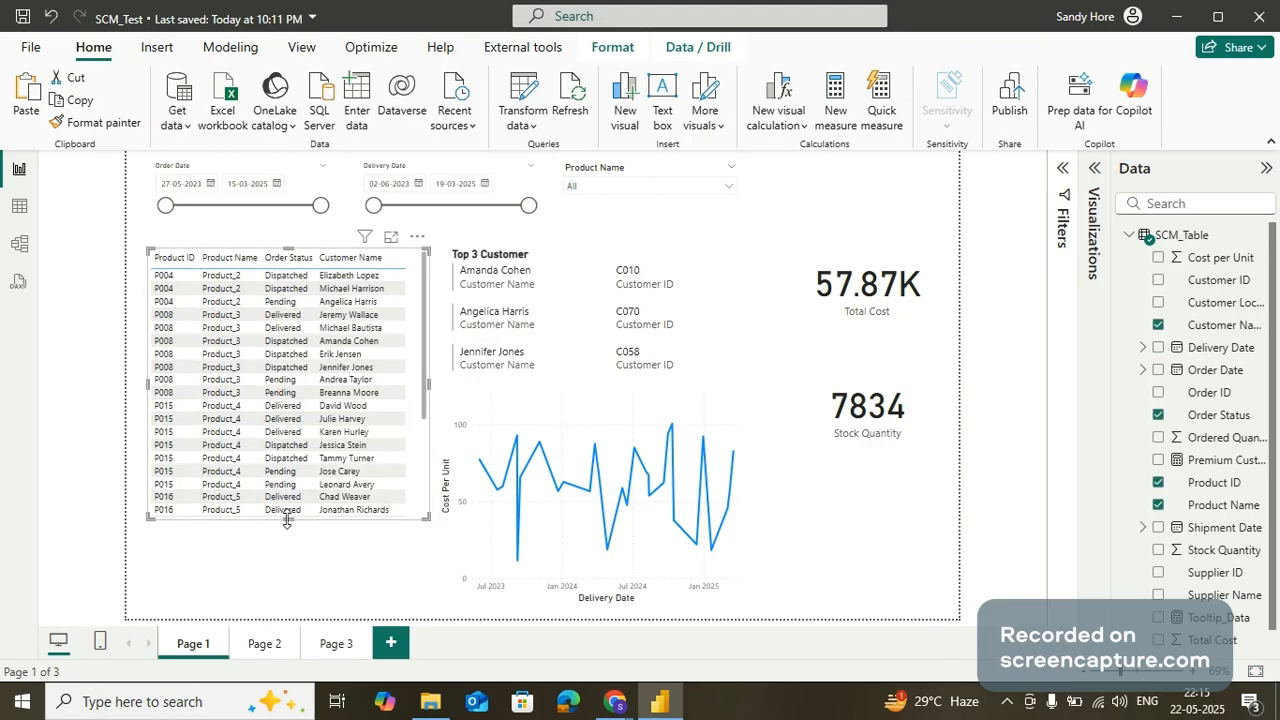
# Extend the product table down to the page's lower edge and add an empty Card visual beneath the Stock Quantity card
pyautogui.moveTo(286, 525); pyautogui.dragTo(277, 608)
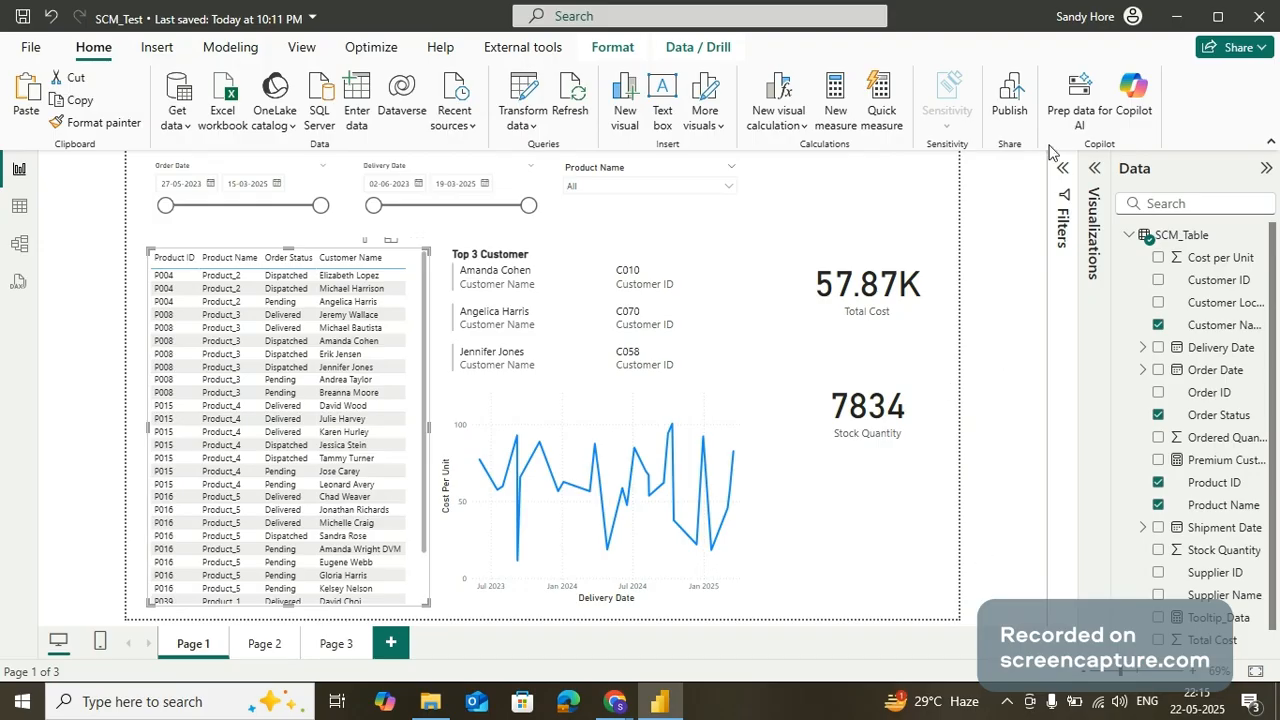
pyautogui.click(1096, 169)
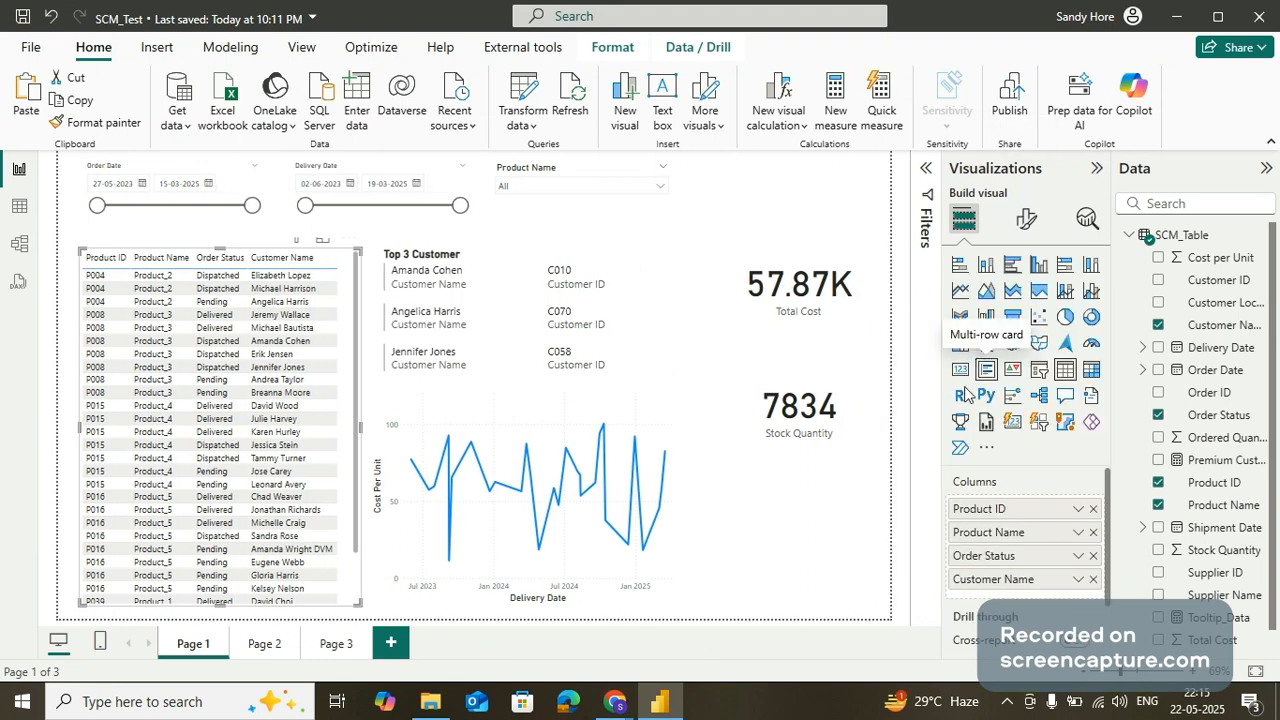
pyautogui.click(800, 553)
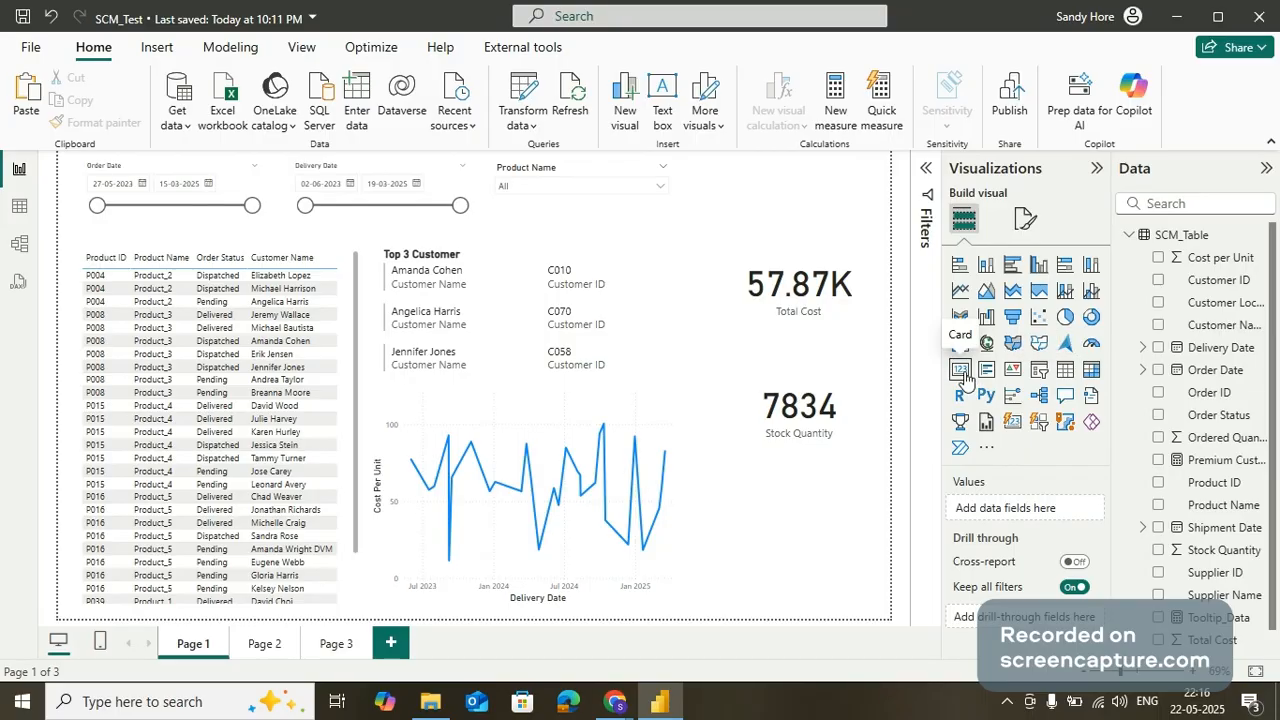
pyautogui.moveTo(895, 432); pyautogui.dragTo(829, 491)
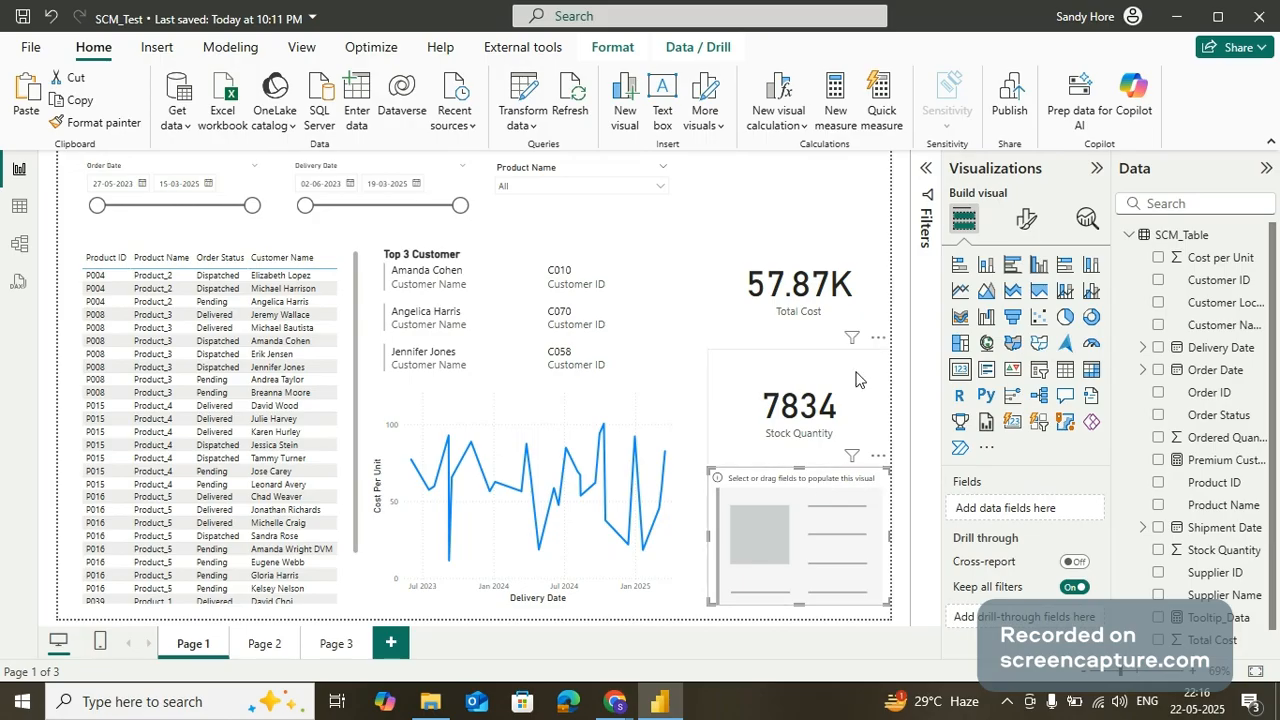
# Rearrange the smaller cards with Stock Quantity above Total Cost and the empty card below, and enable Lock objects
pyautogui.moveTo(855, 378); pyautogui.dragTo(787, 329)
pyautogui.click(752, 341)
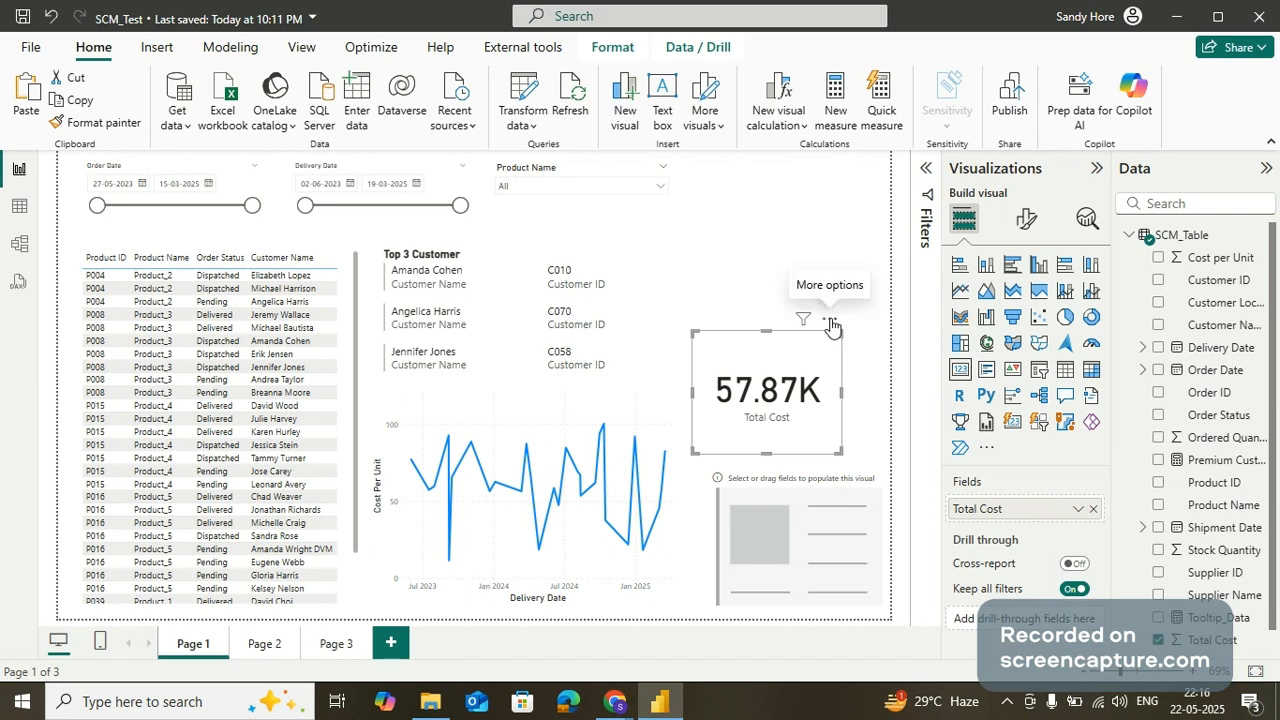
pyautogui.moveTo(831, 325); pyautogui.dragTo(830, 355)
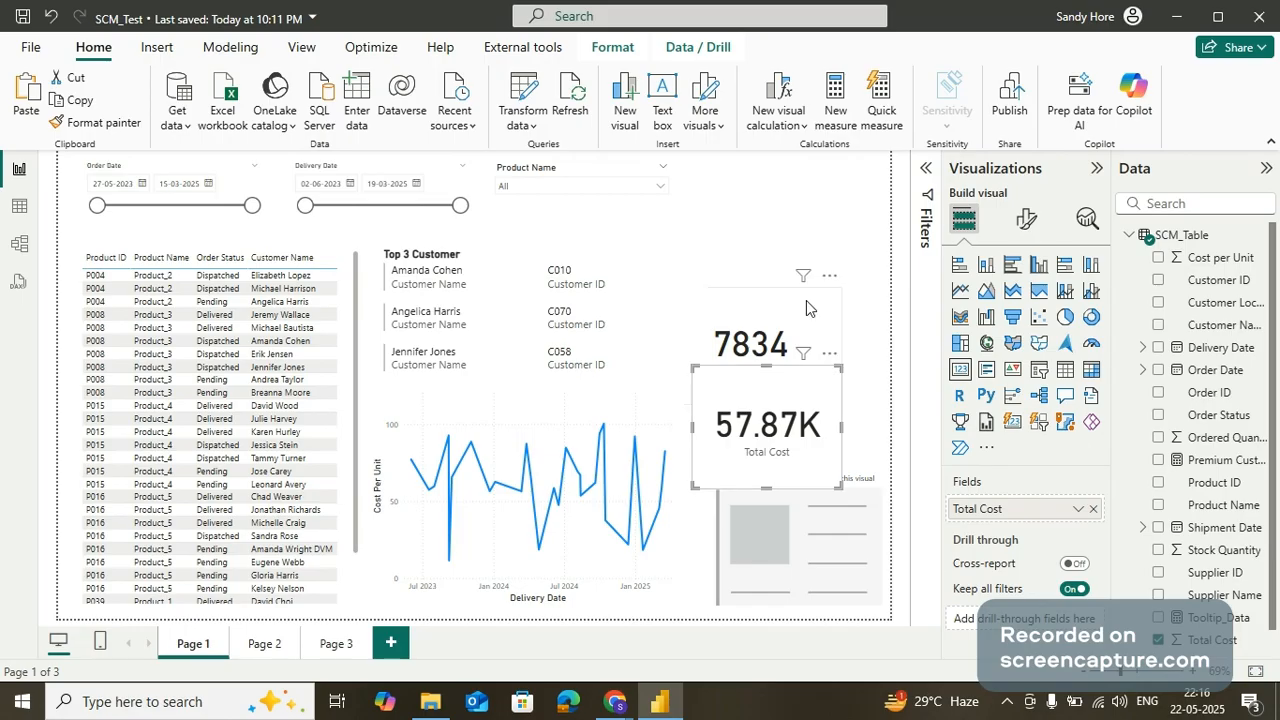
pyautogui.click(808, 308)
pyautogui.moveTo(832, 265); pyautogui.dragTo(815, 255)
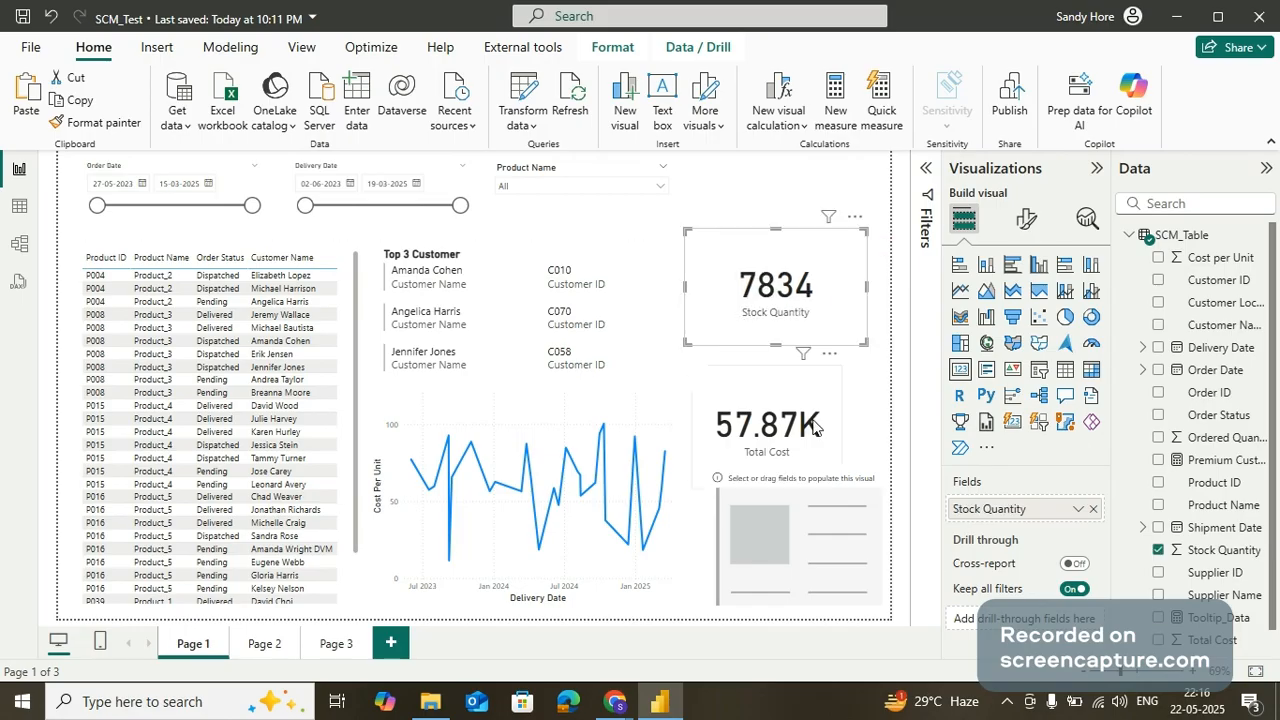
pyautogui.moveTo(814, 427); pyautogui.dragTo(838, 402)
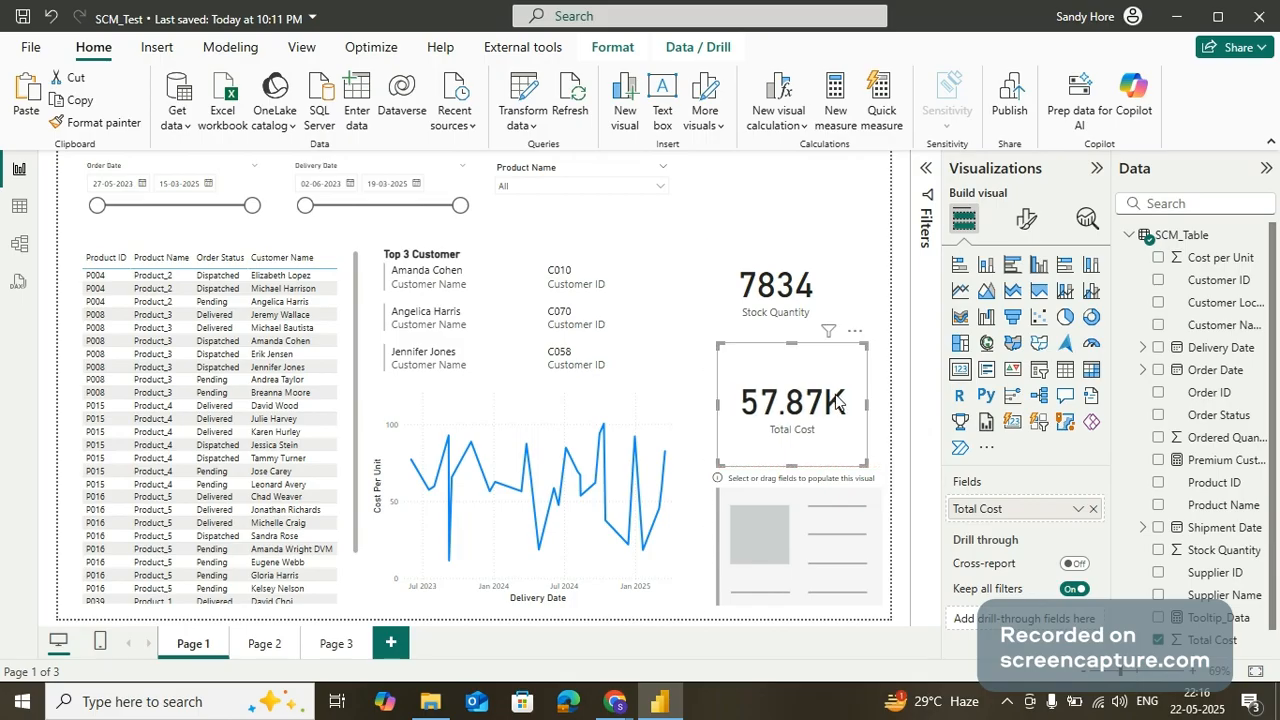
pyautogui.click(305, 50)
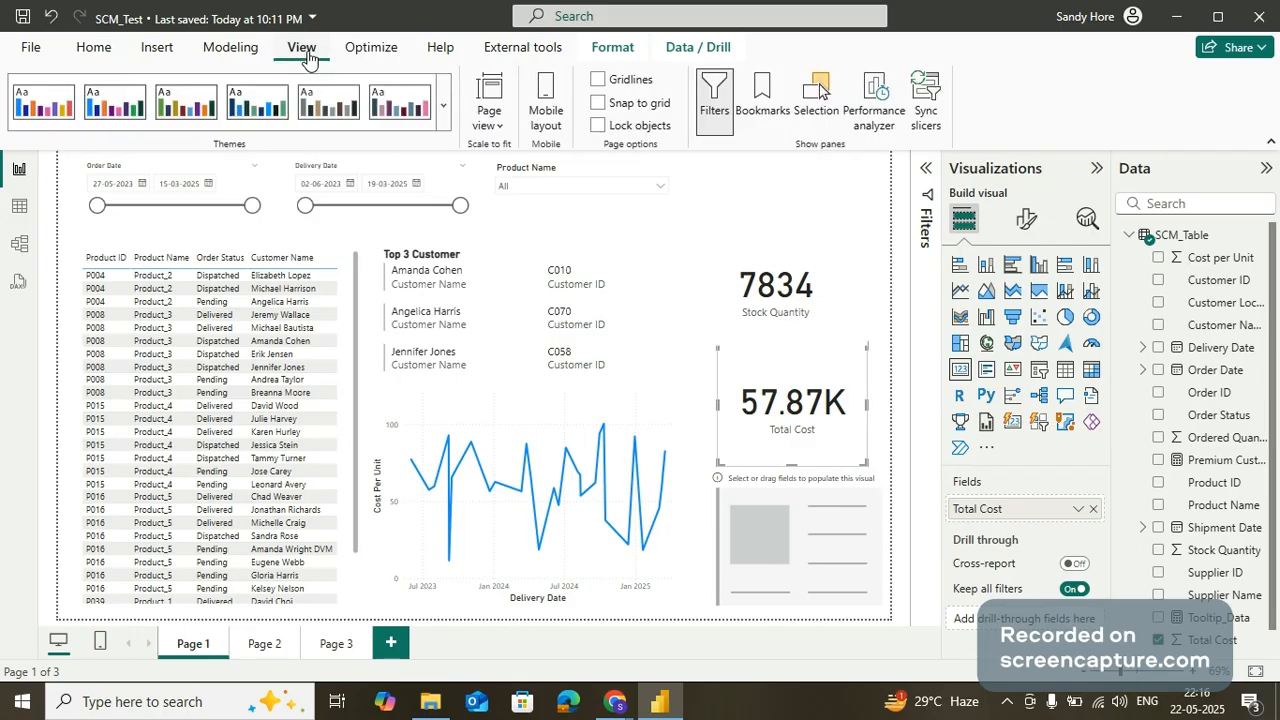
pyautogui.click(598, 126)
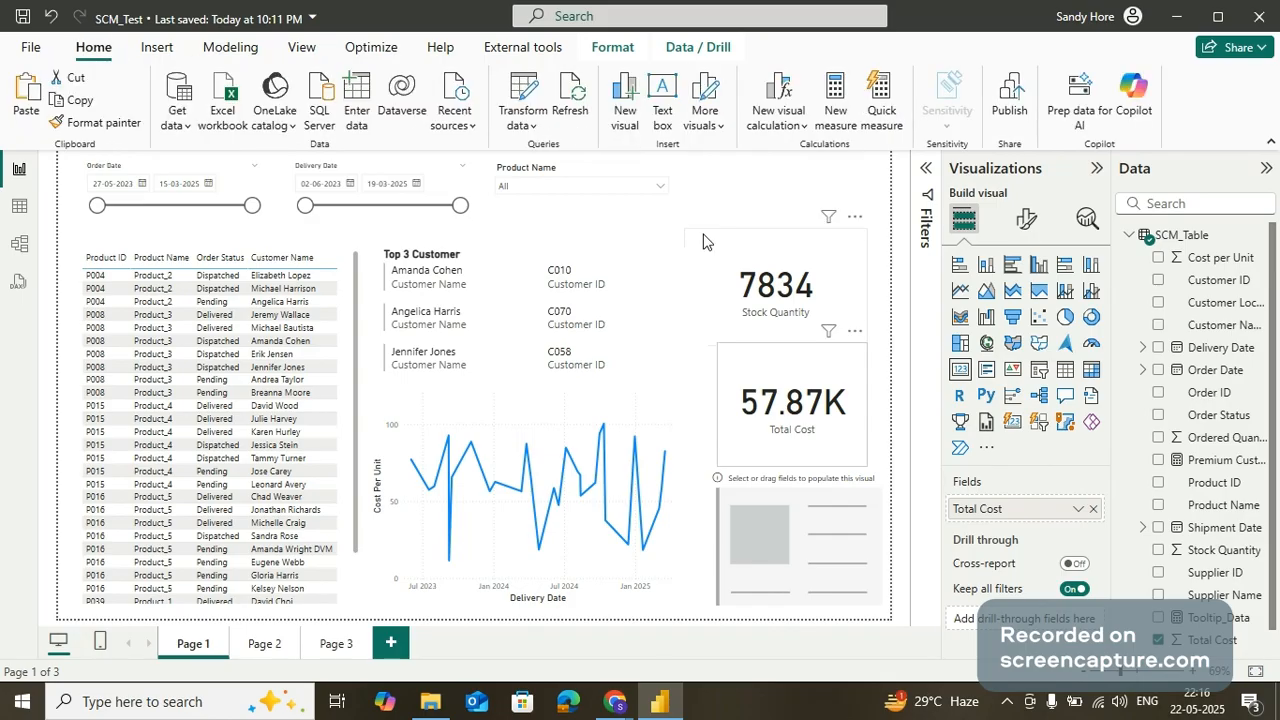
# Check the Product Name slicer by filtering the page to Product_1, and clear the selection
pyautogui.click(591, 194)
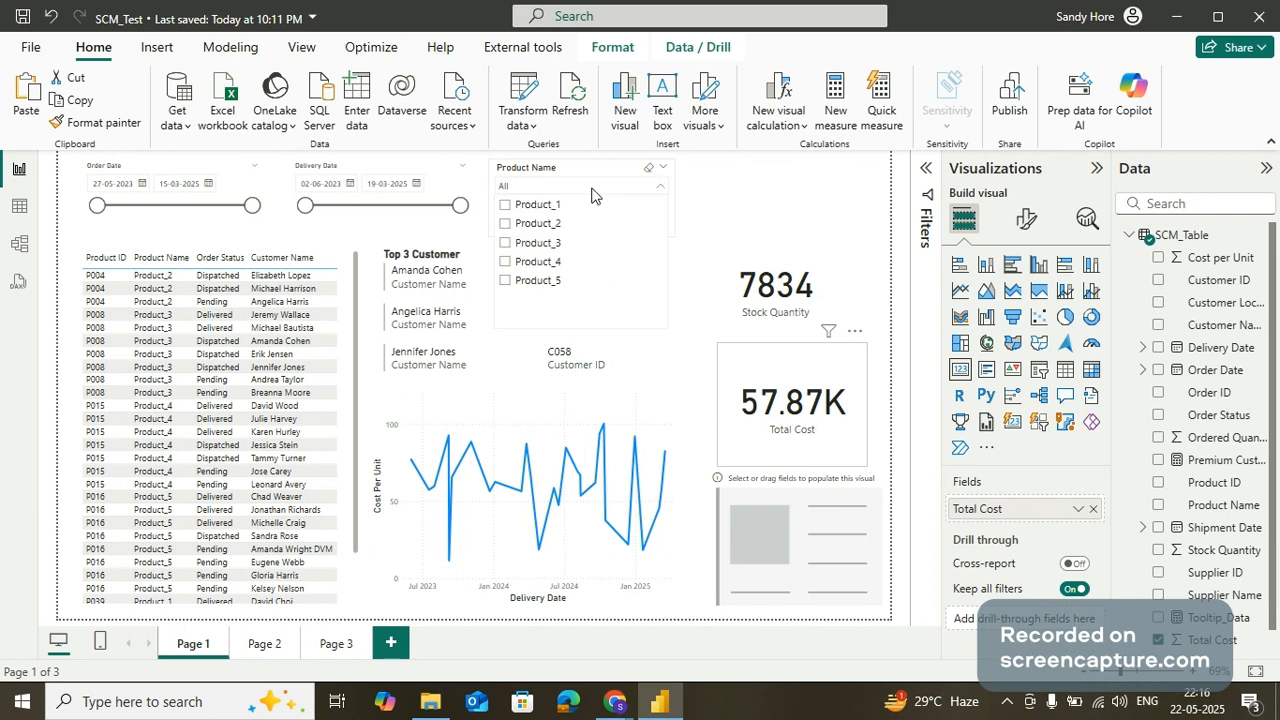
pyautogui.click(506, 205)
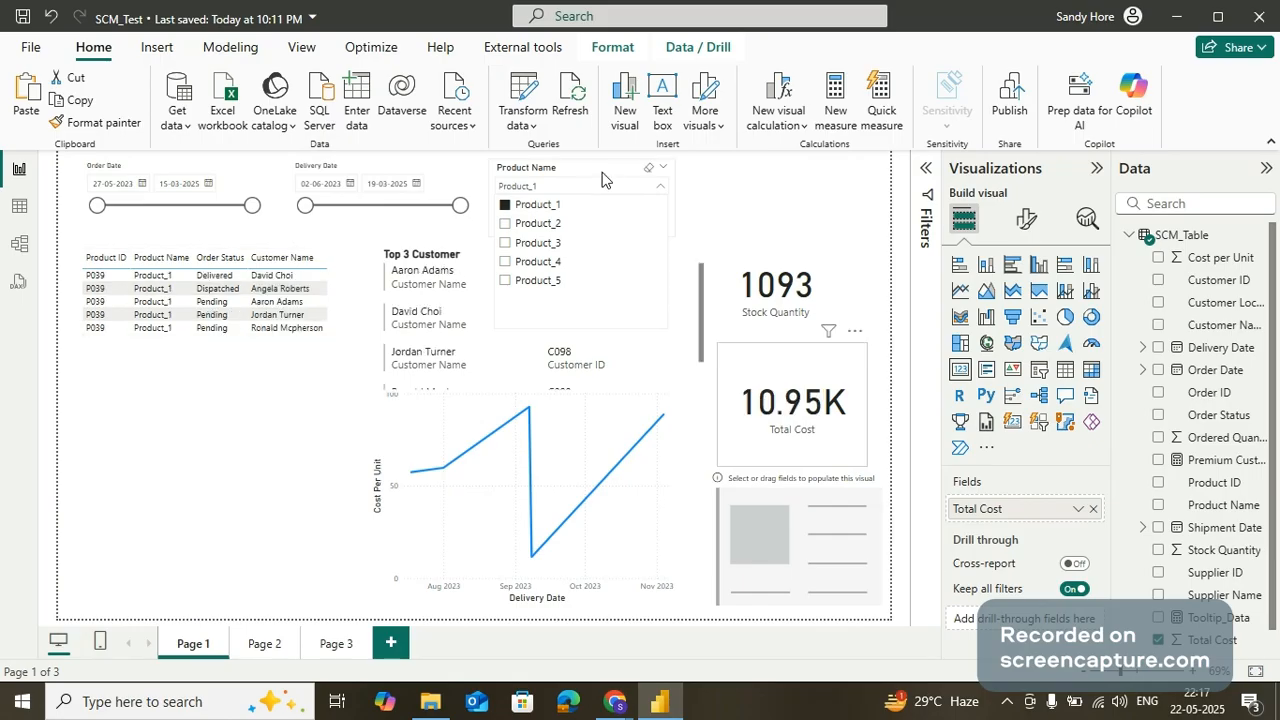
pyautogui.click(648, 170)
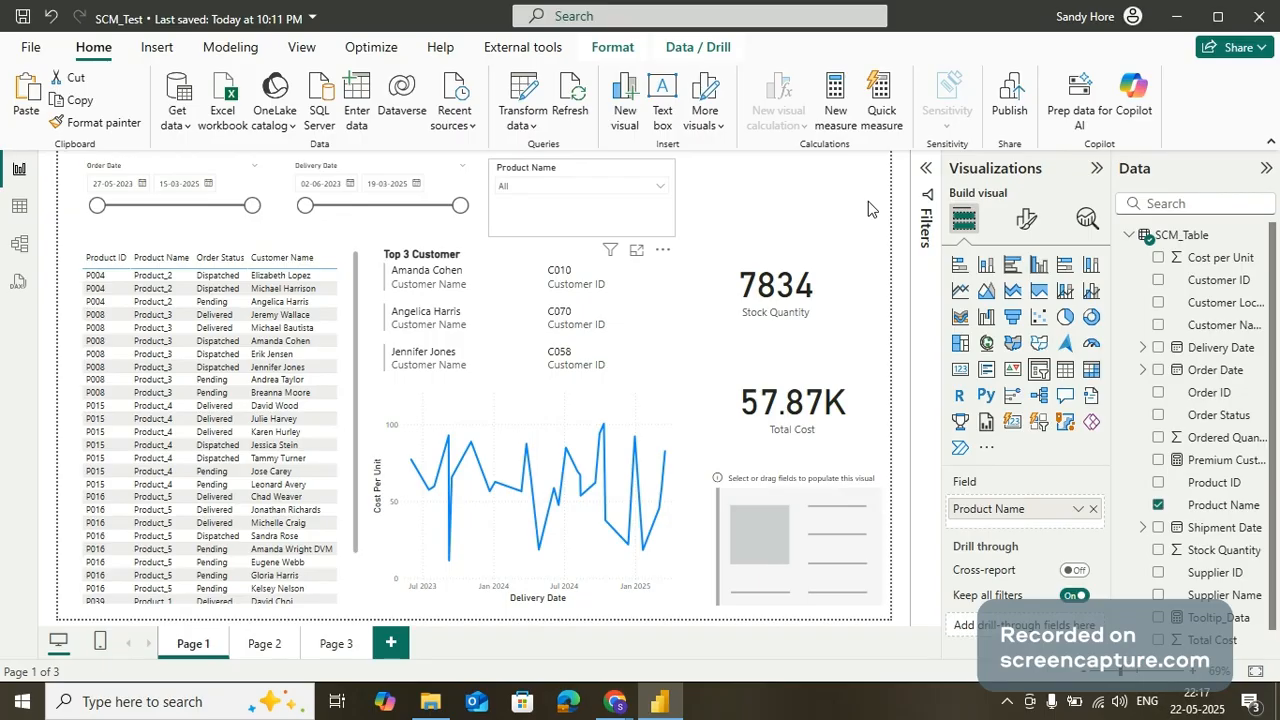
# Add the Supplier Name field to the empty card and convert it to a Multi-row card
pyautogui.click(811, 297)
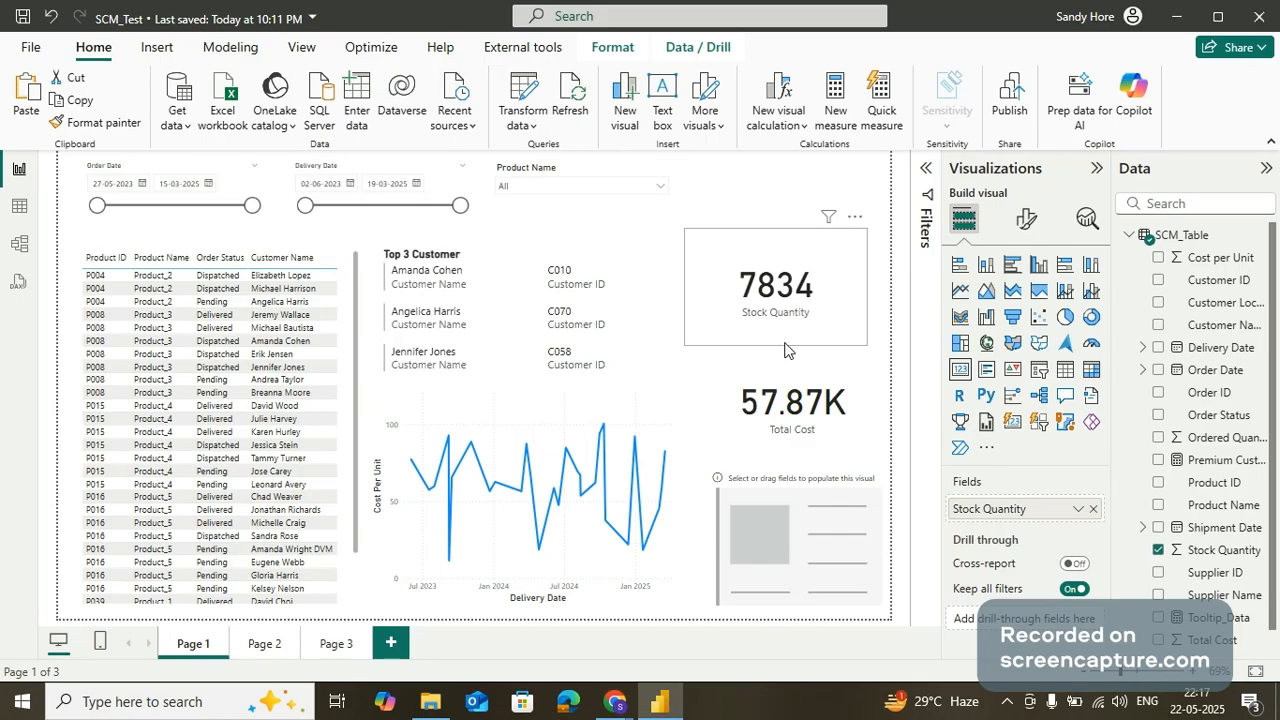
pyautogui.click(766, 390)
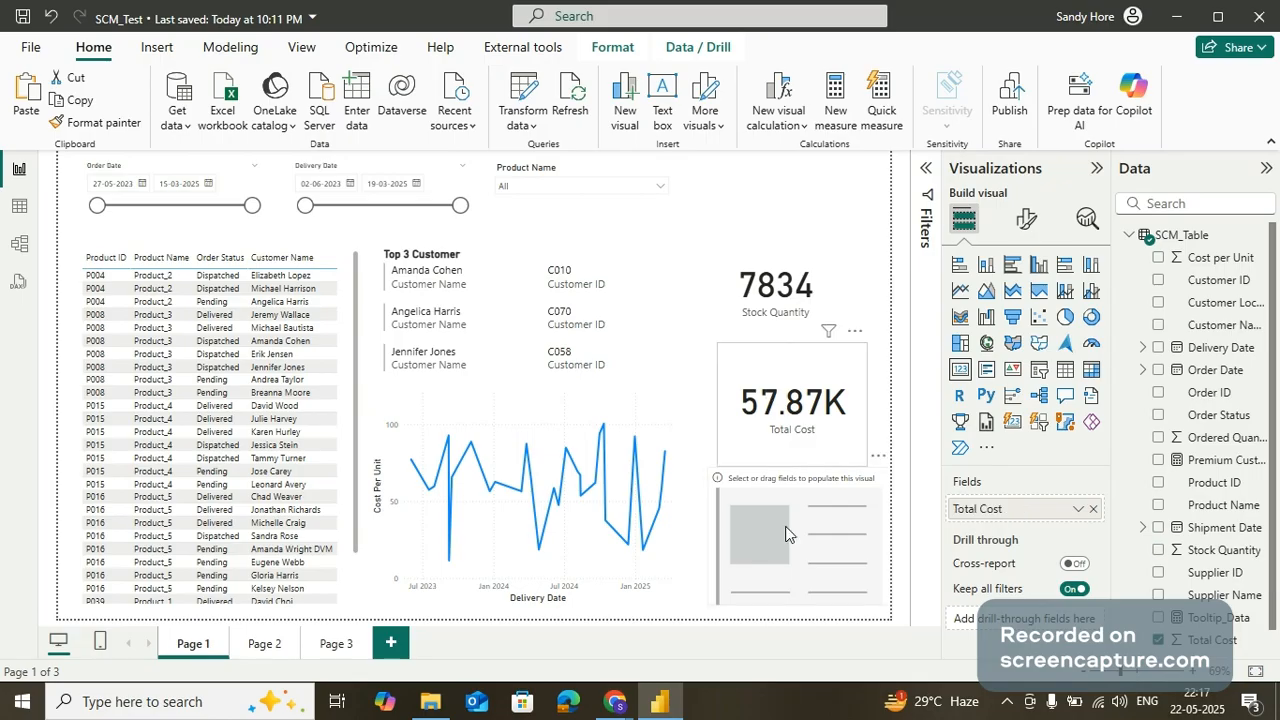
pyautogui.click(785, 533)
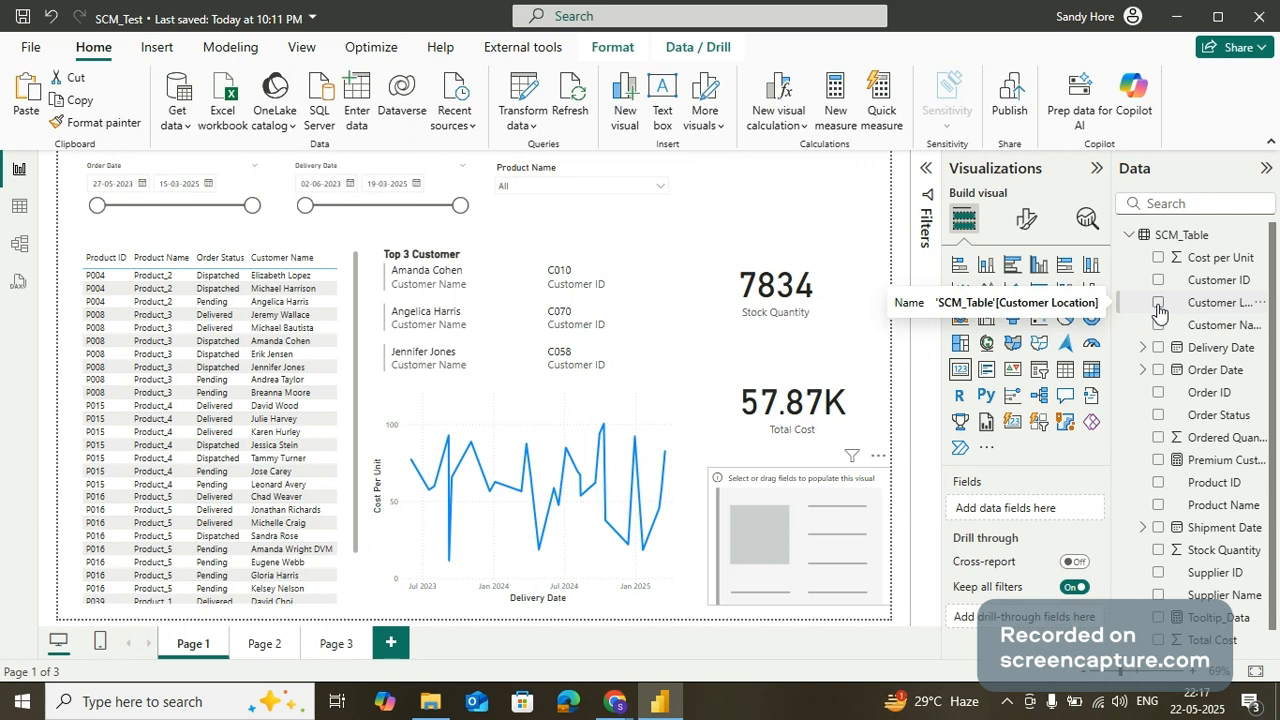
pyautogui.click(1159, 595)
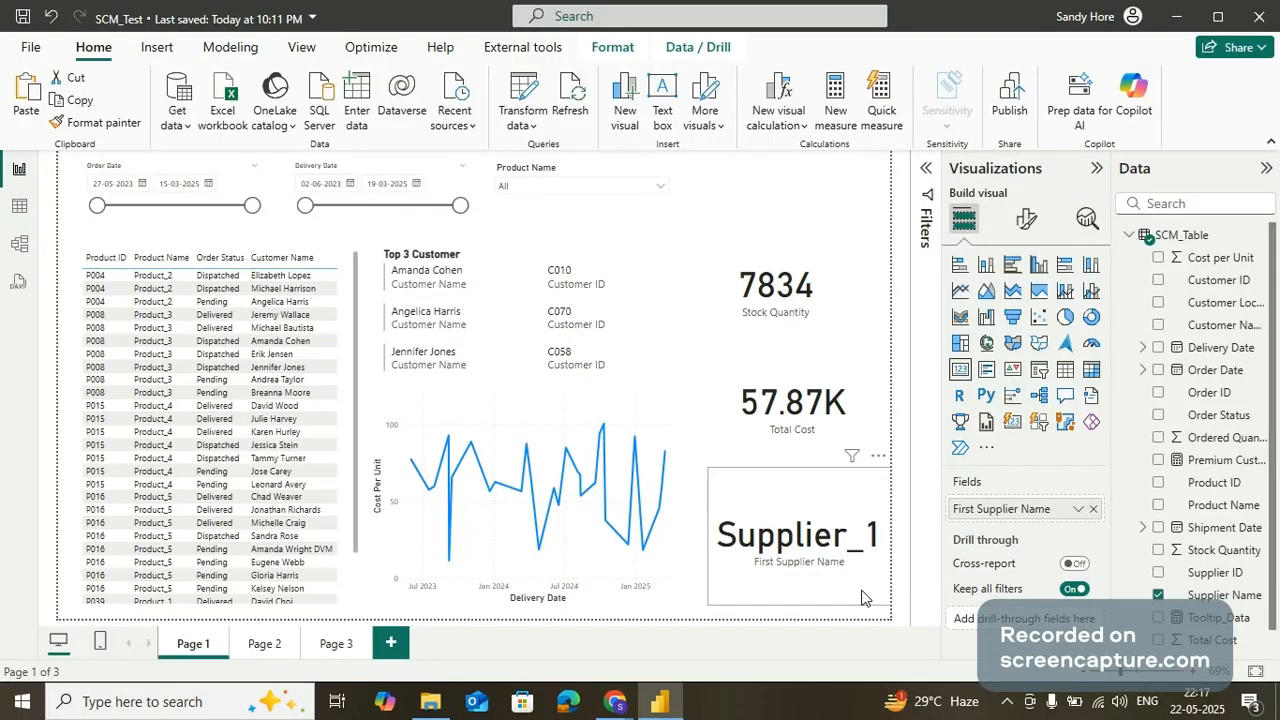
pyautogui.click(988, 372)
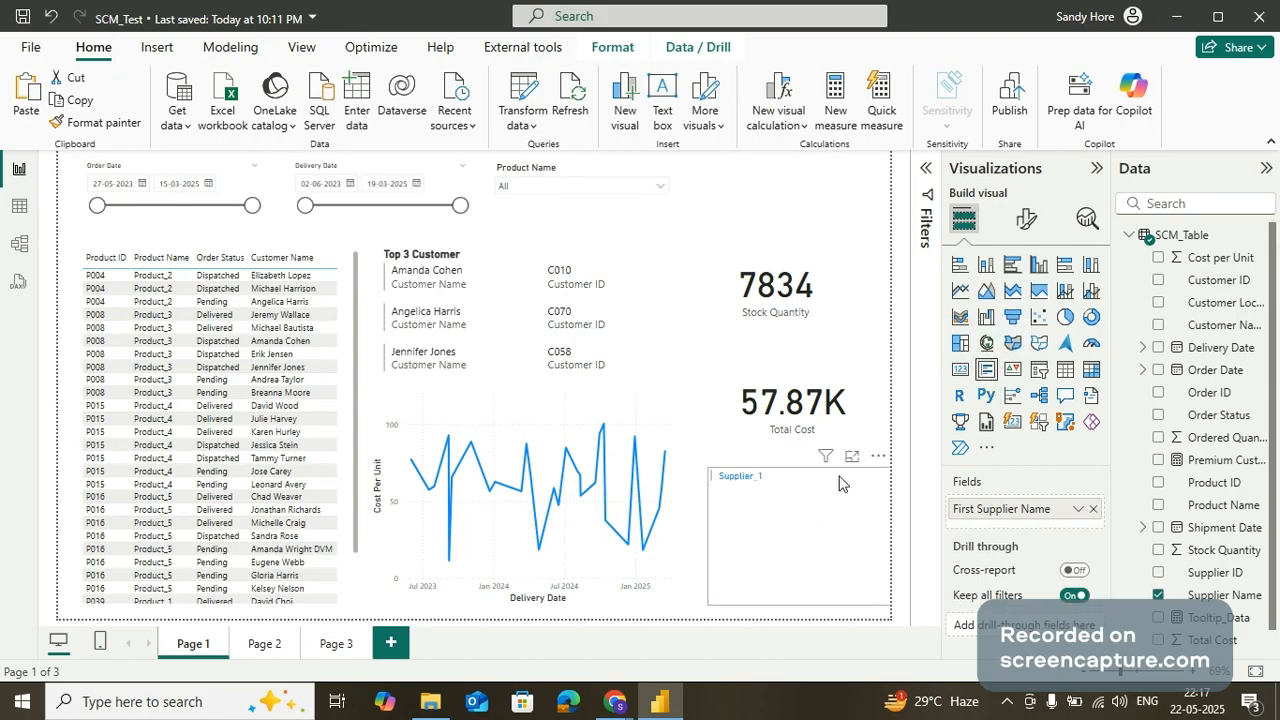
# Add Ordered Quantity as a visual-level filter on the supplier multi-row card
pyautogui.click(926, 175)
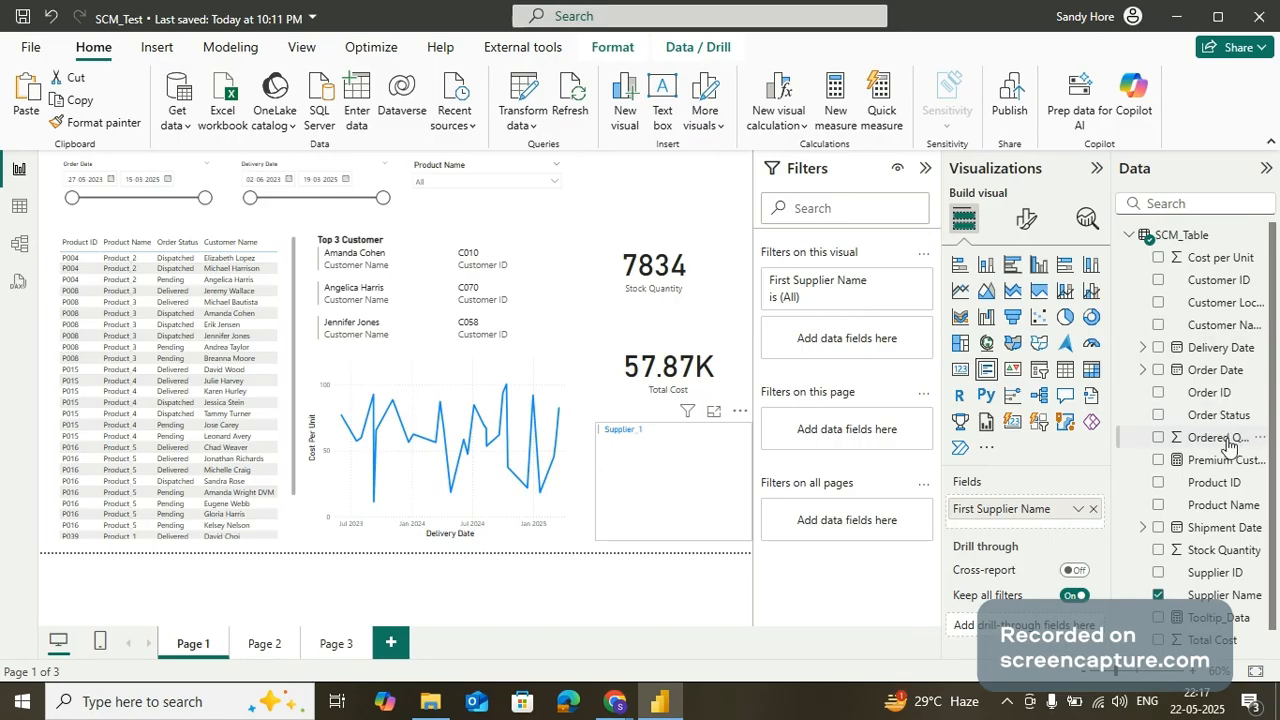
pyautogui.moveTo(1229, 446); pyautogui.dragTo(910, 346)
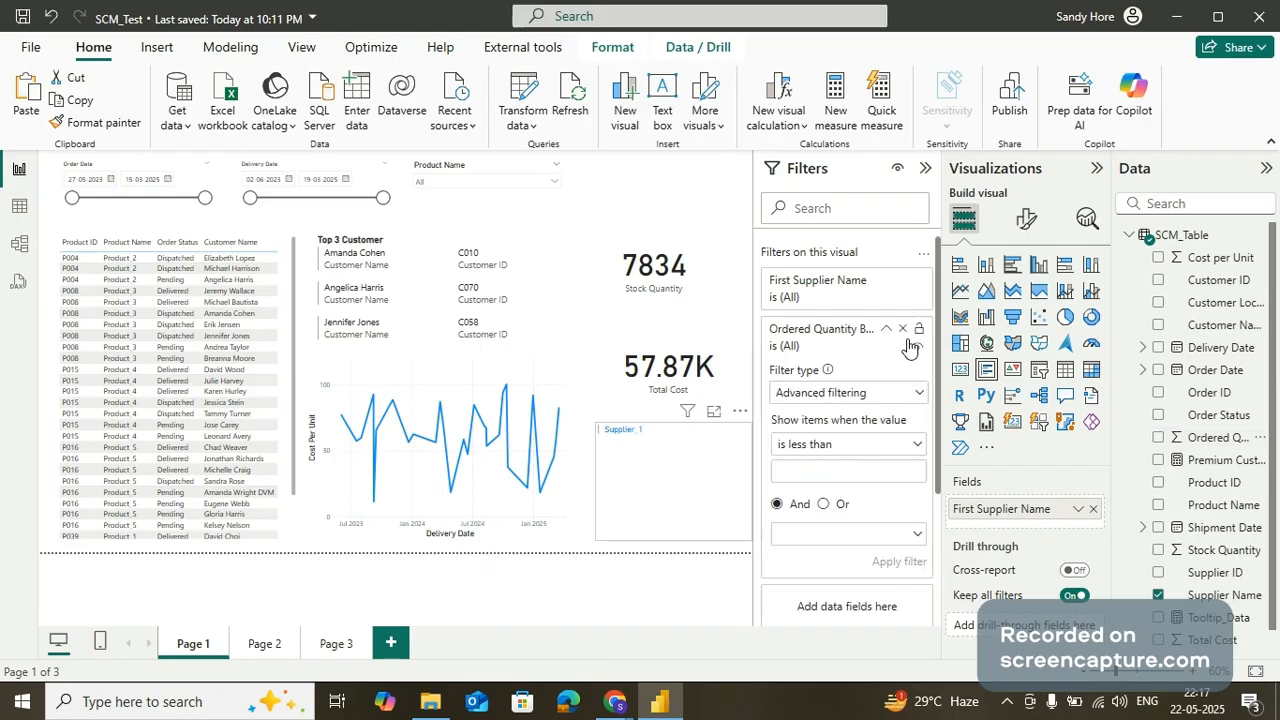
pyautogui.click(896, 281)
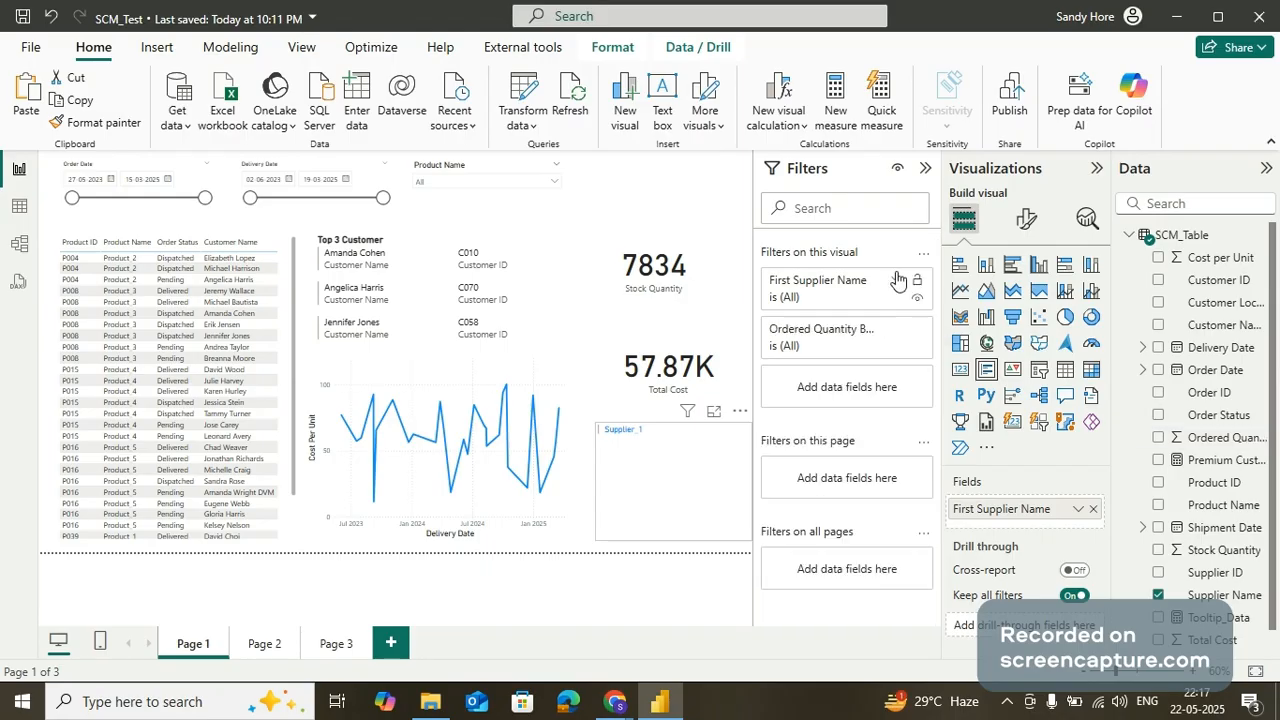
pyautogui.click(896, 281)
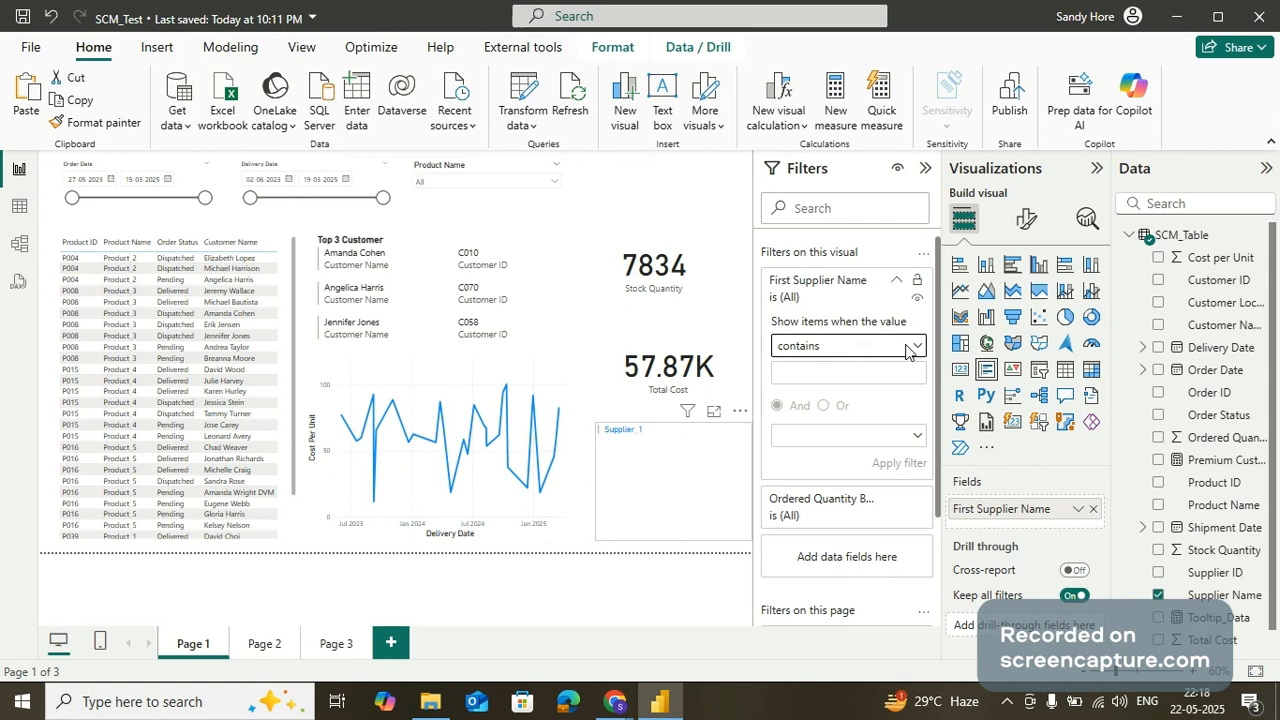
pyautogui.click(895, 286)
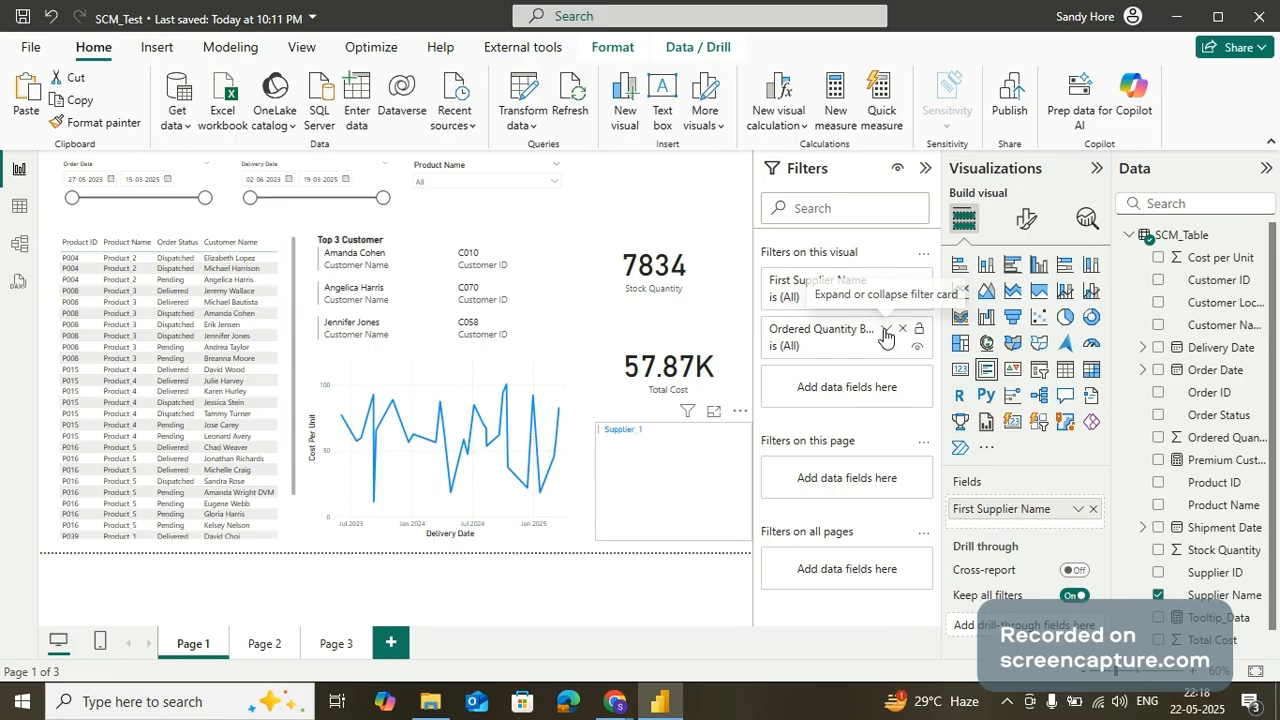
# Apply an advanced filter on Ordered Quantity to the supplier card, showing items greater than 2000, and collapse the Filters pane
pyautogui.click(885, 330)
pyautogui.click(855, 395)
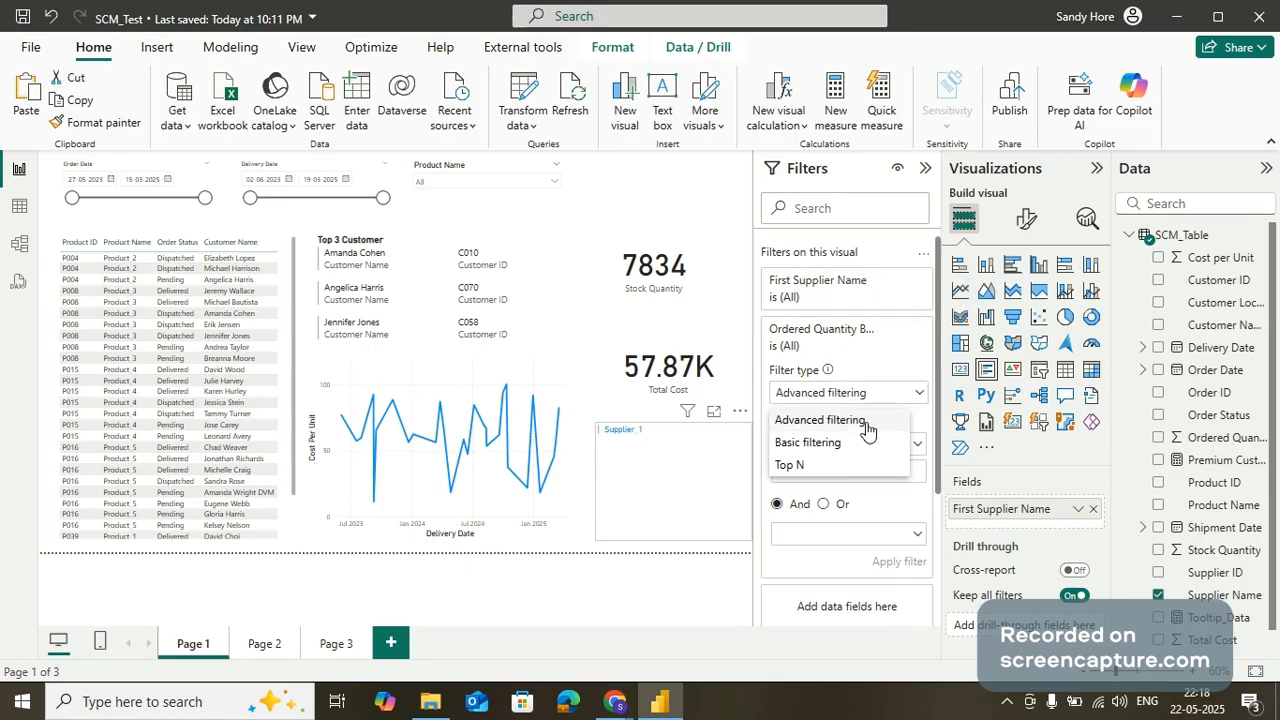
pyautogui.click(866, 421)
pyautogui.click(837, 445)
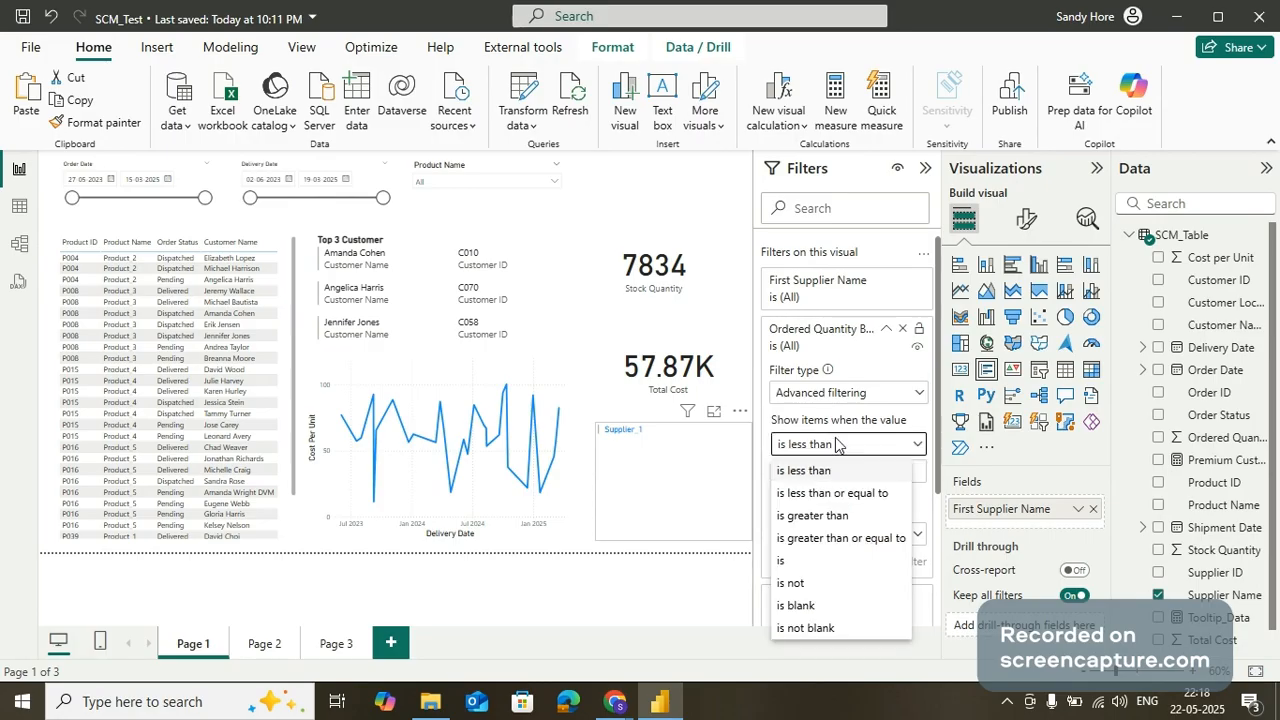
pyautogui.click(843, 516)
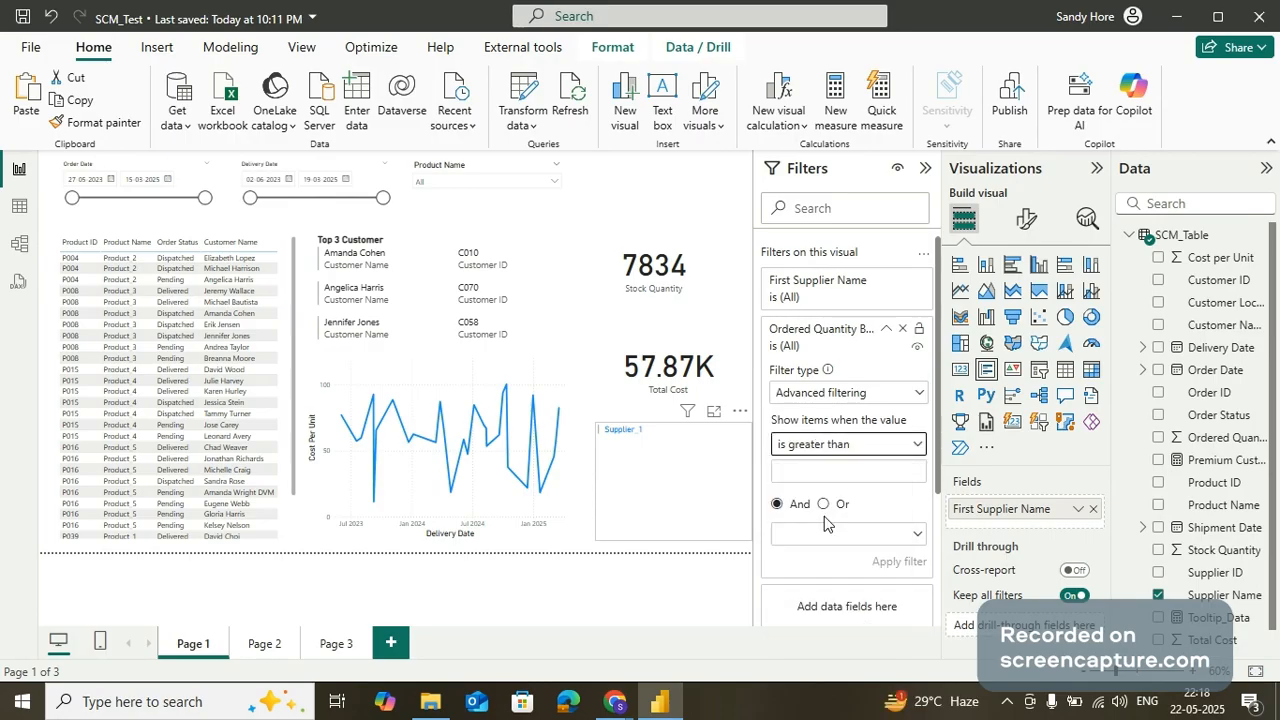
pyautogui.click(828, 472)
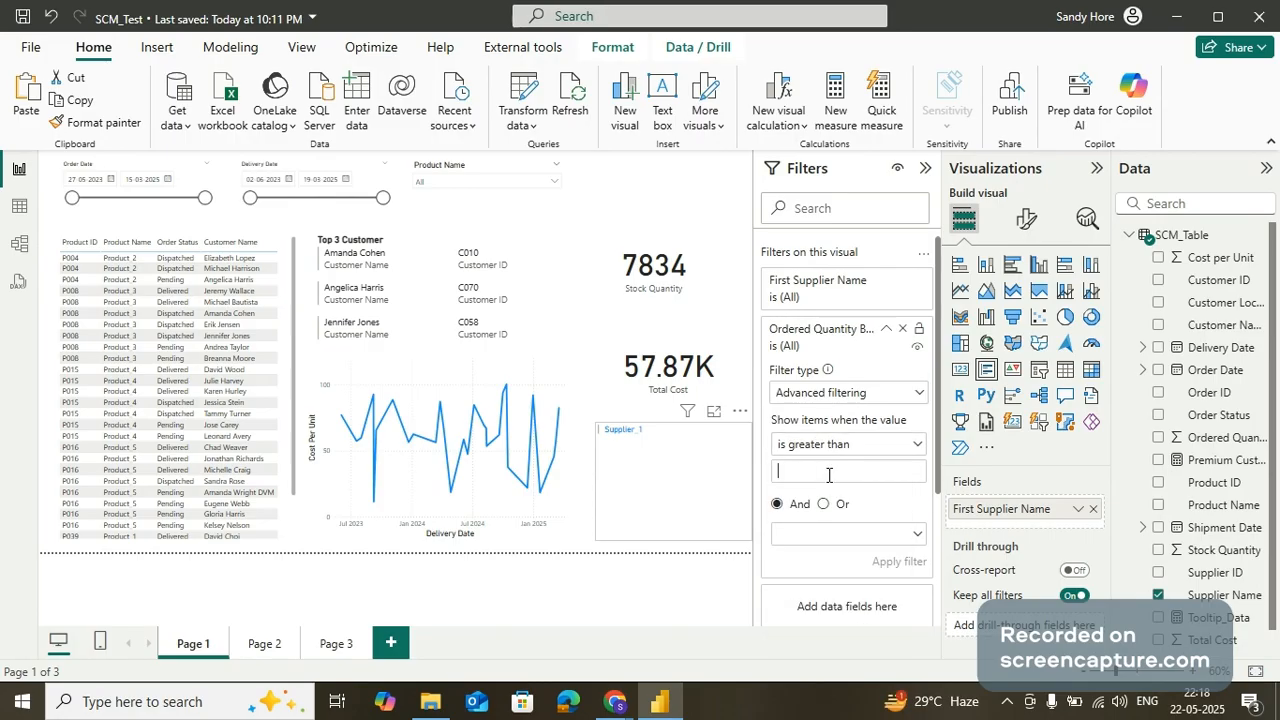
pyautogui.write('2000')
pyautogui.click(891, 562)
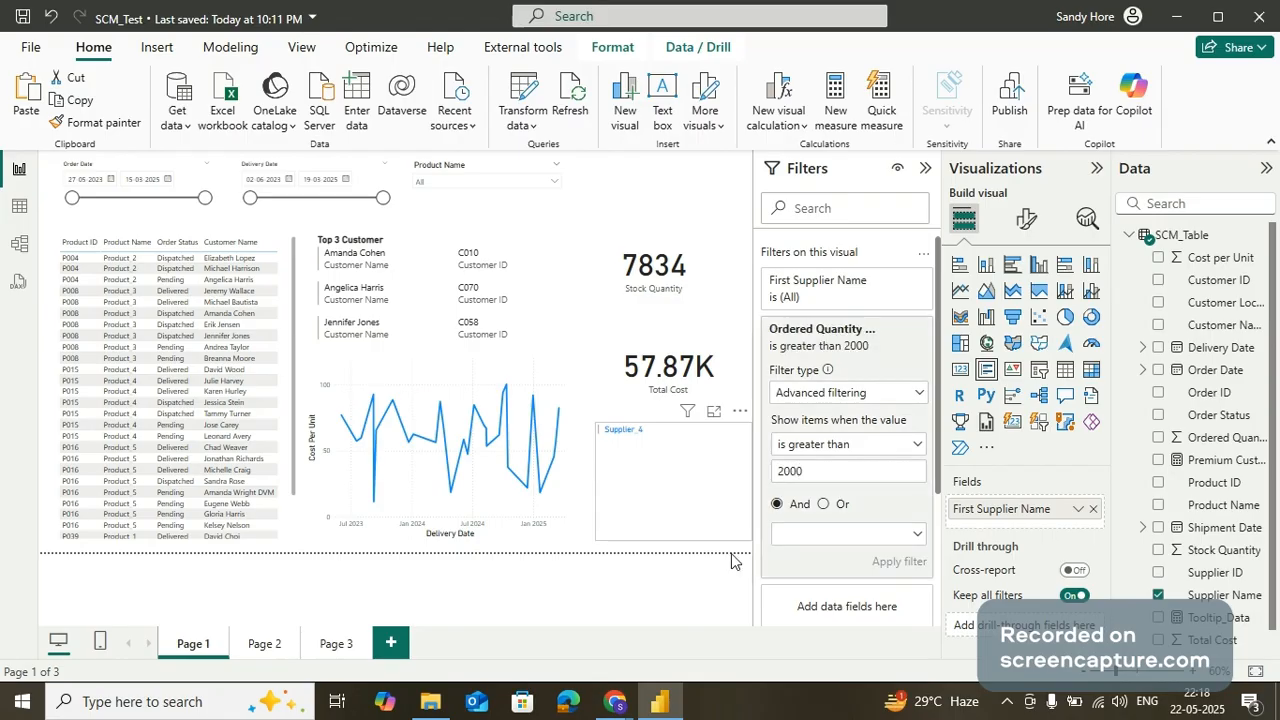
pyautogui.click(925, 168)
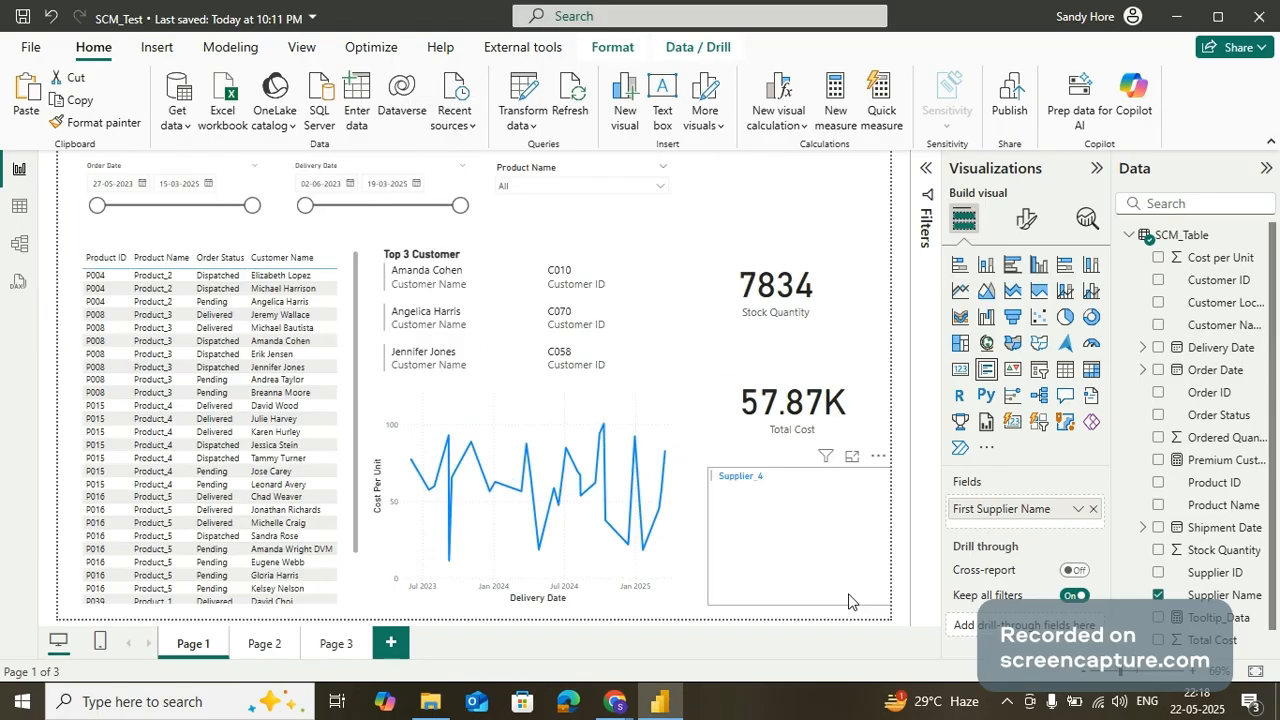
pyautogui.click(686, 598)
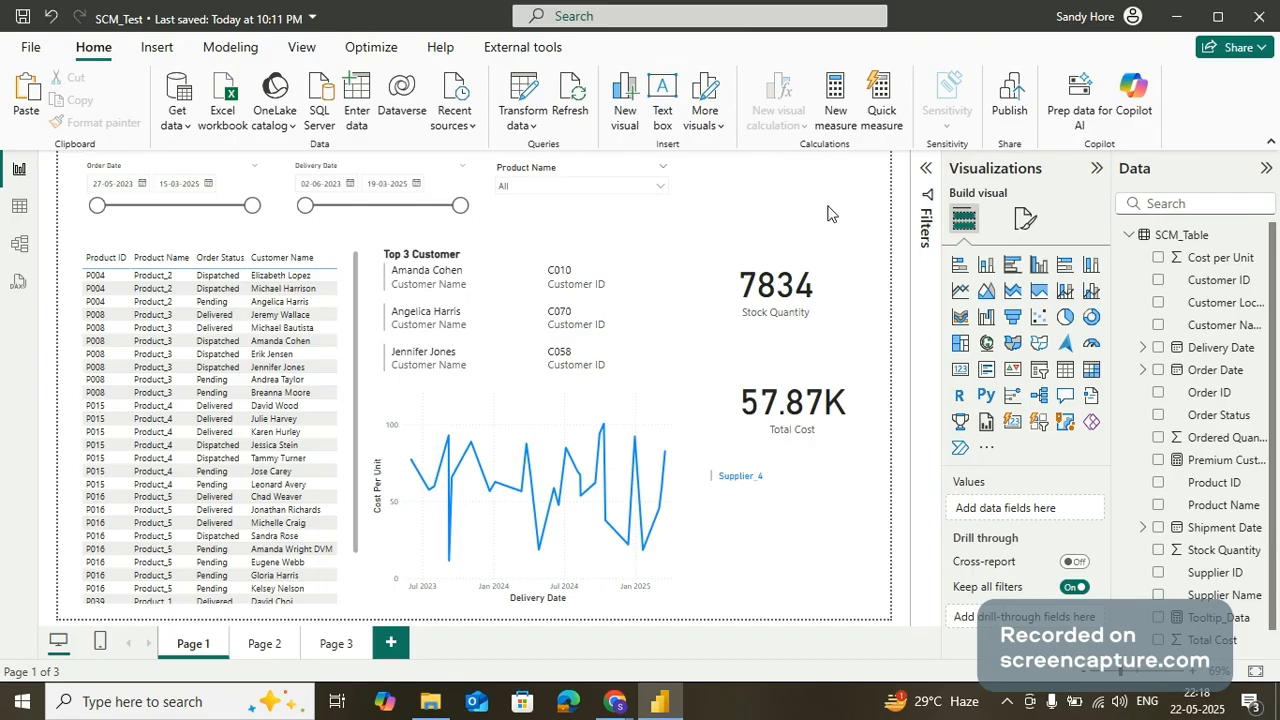
# Disable Lock objects, move the supplier card slightly up beneath the Total Cost card, and enable Lock objects again
pyautogui.click(300, 50)
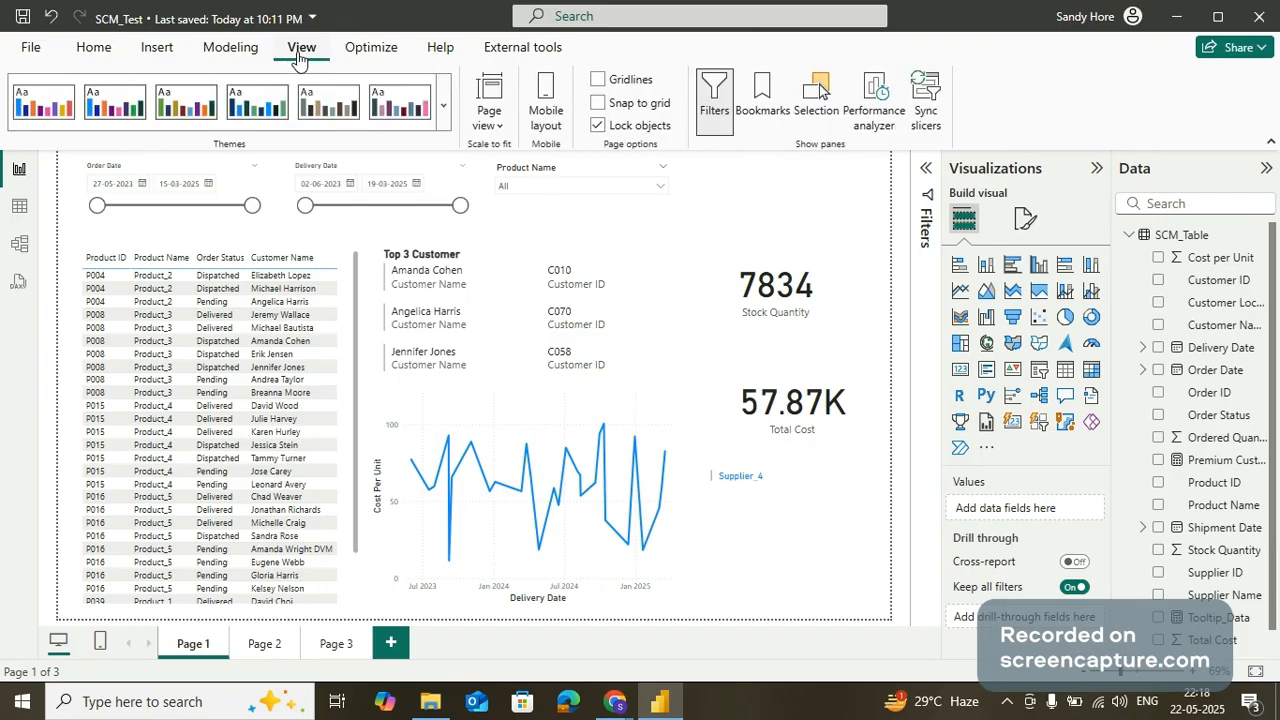
pyautogui.click(600, 128)
pyautogui.moveTo(818, 511)
pyautogui.mouseDown()
pyautogui.moveTo(790, 498)
pyautogui.moveTo(815, 502)
pyautogui.mouseUp()
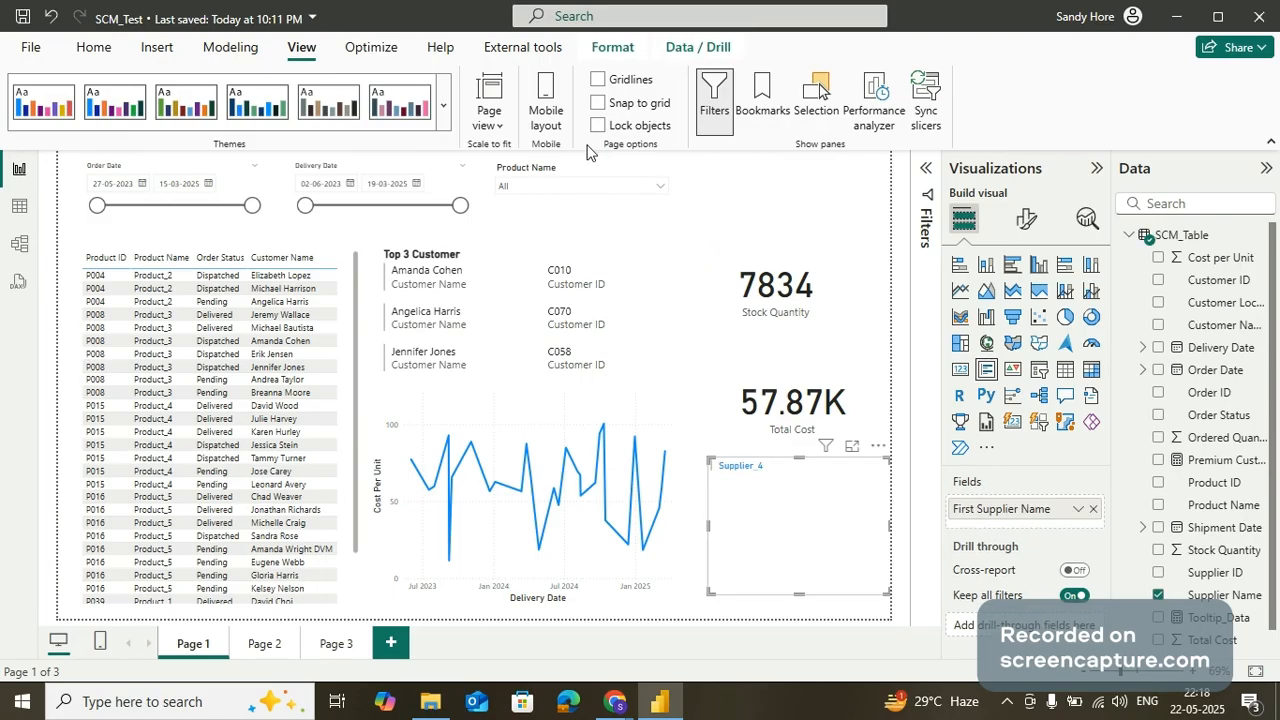
pyautogui.click(598, 125)
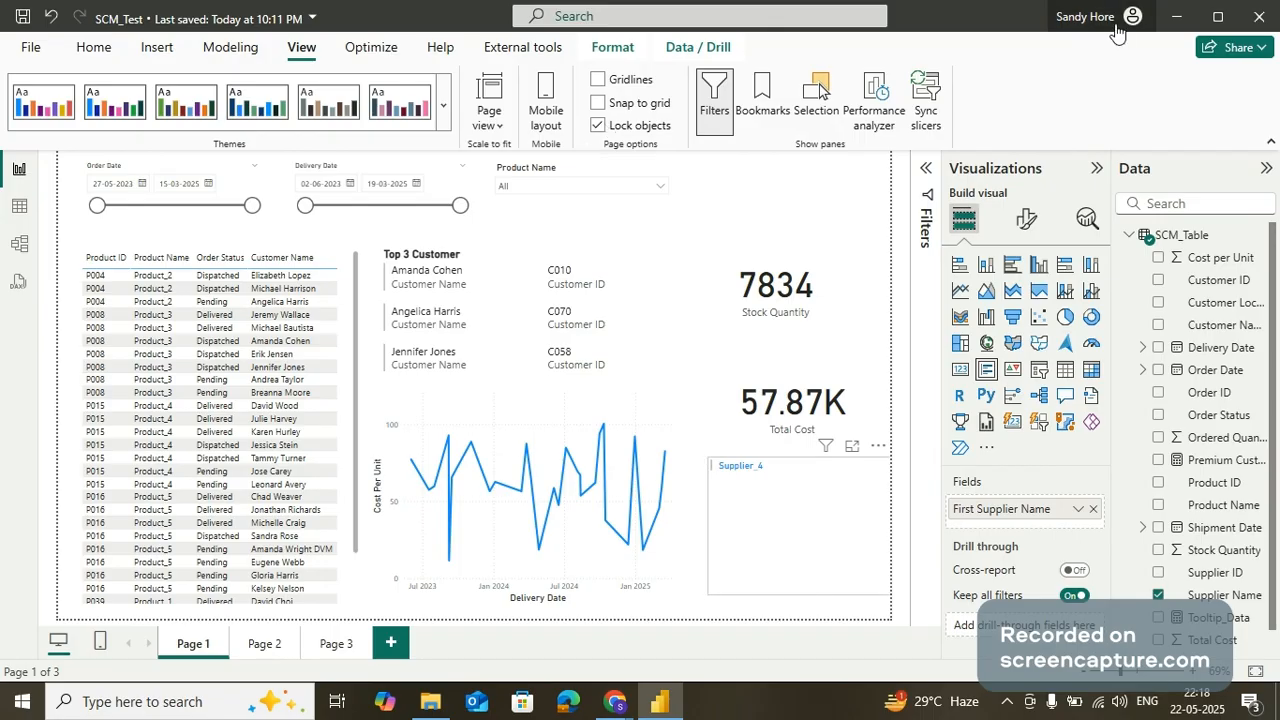